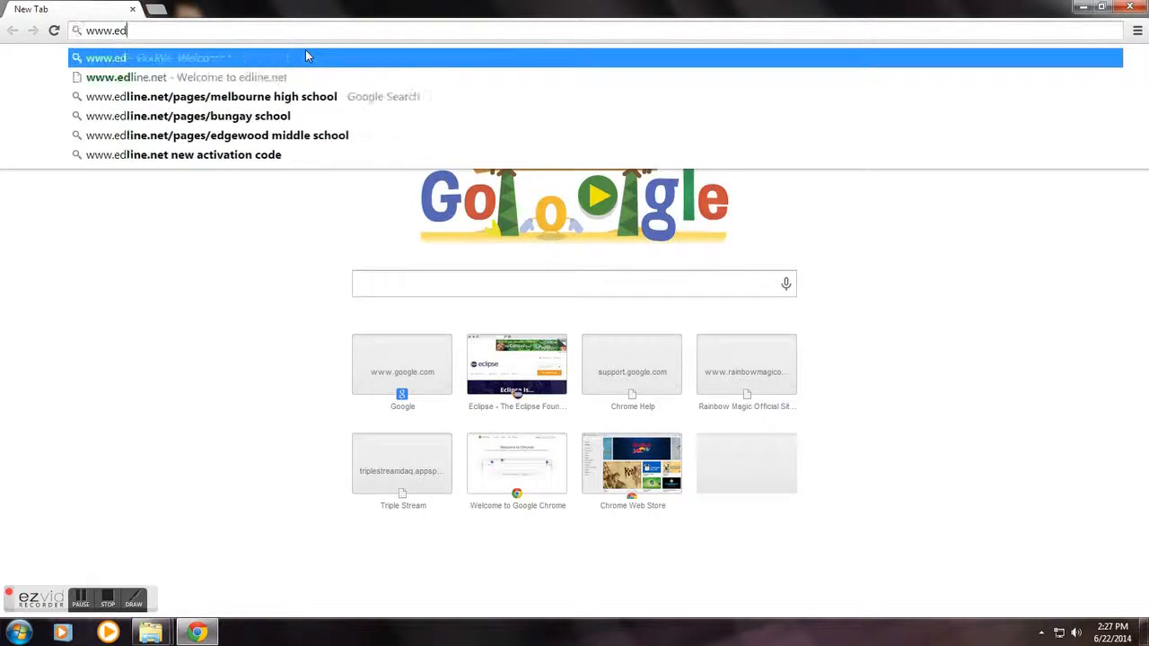
type(".org")
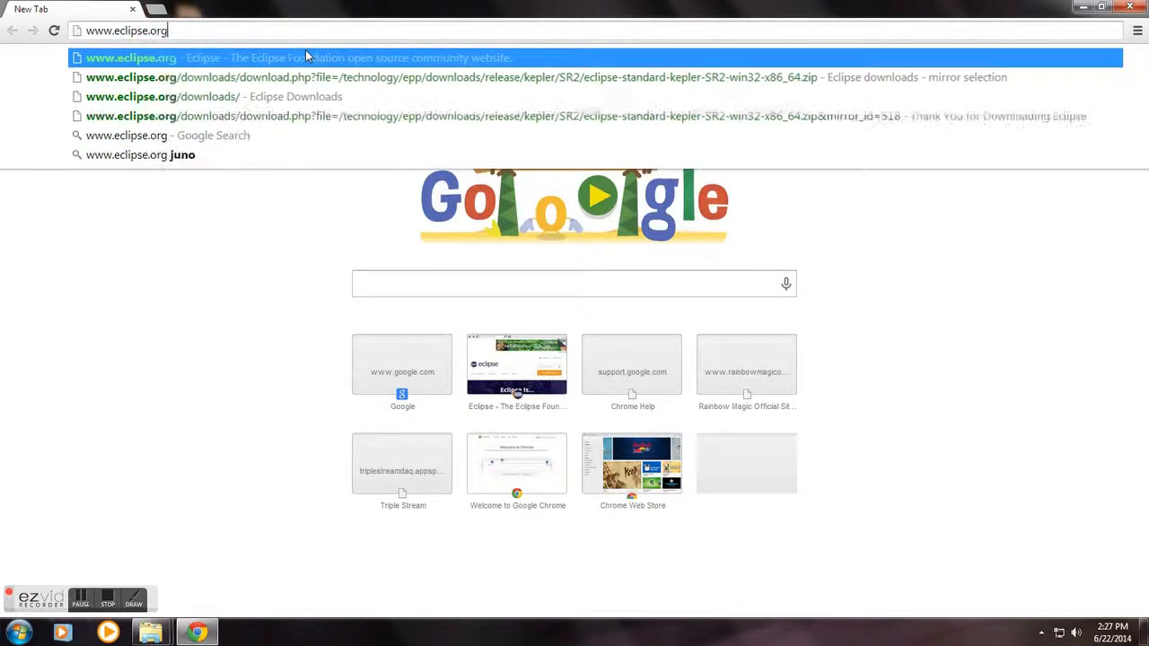
key("Return")
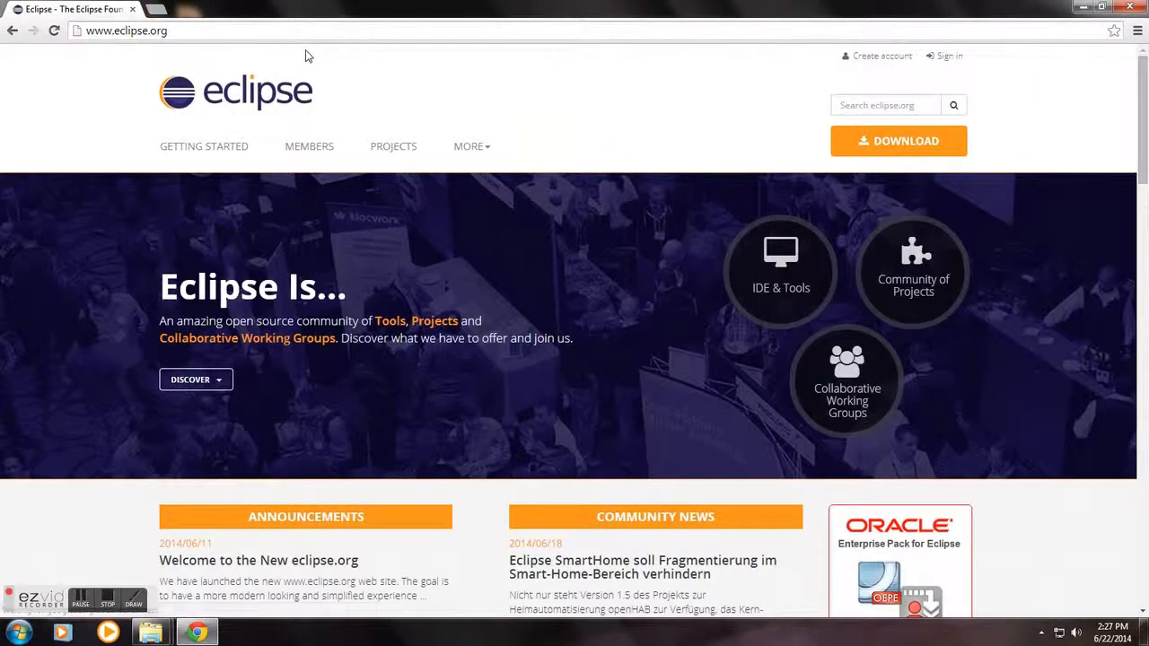
left_click(855, 139)
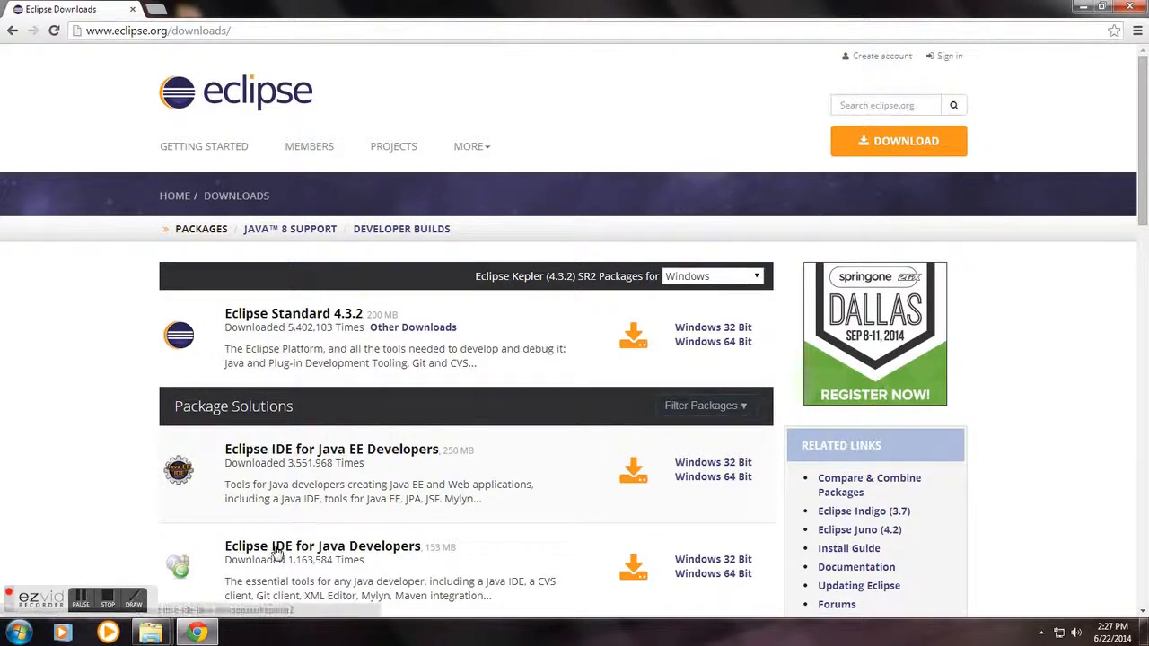
left_click(711, 342)
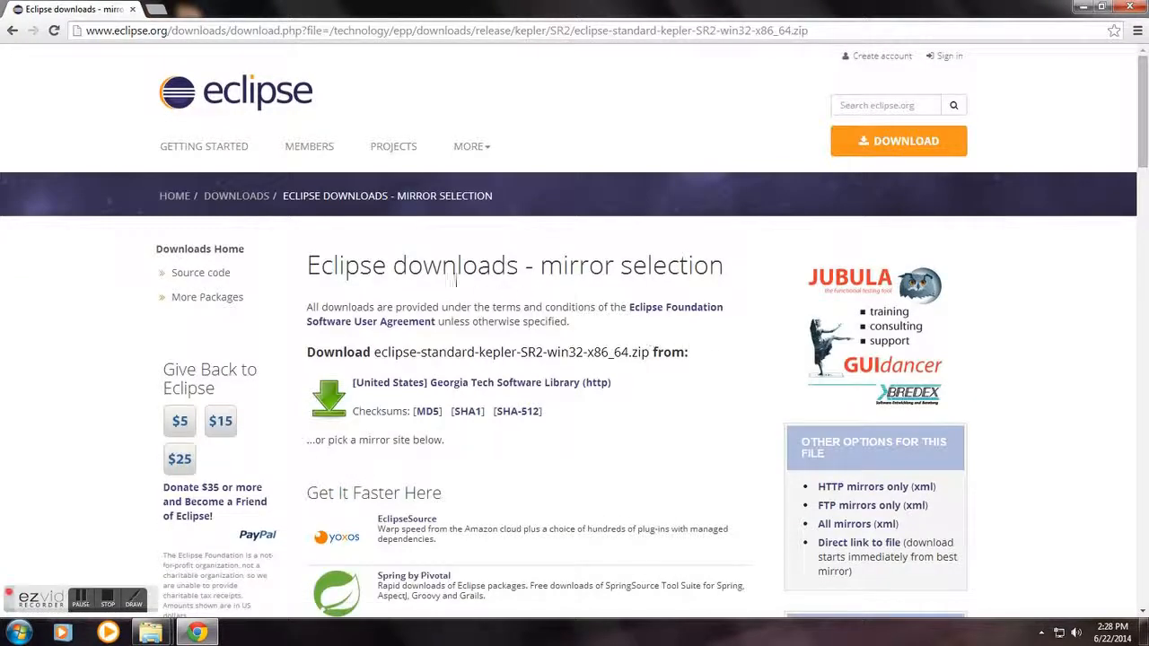
left_click(403, 386)
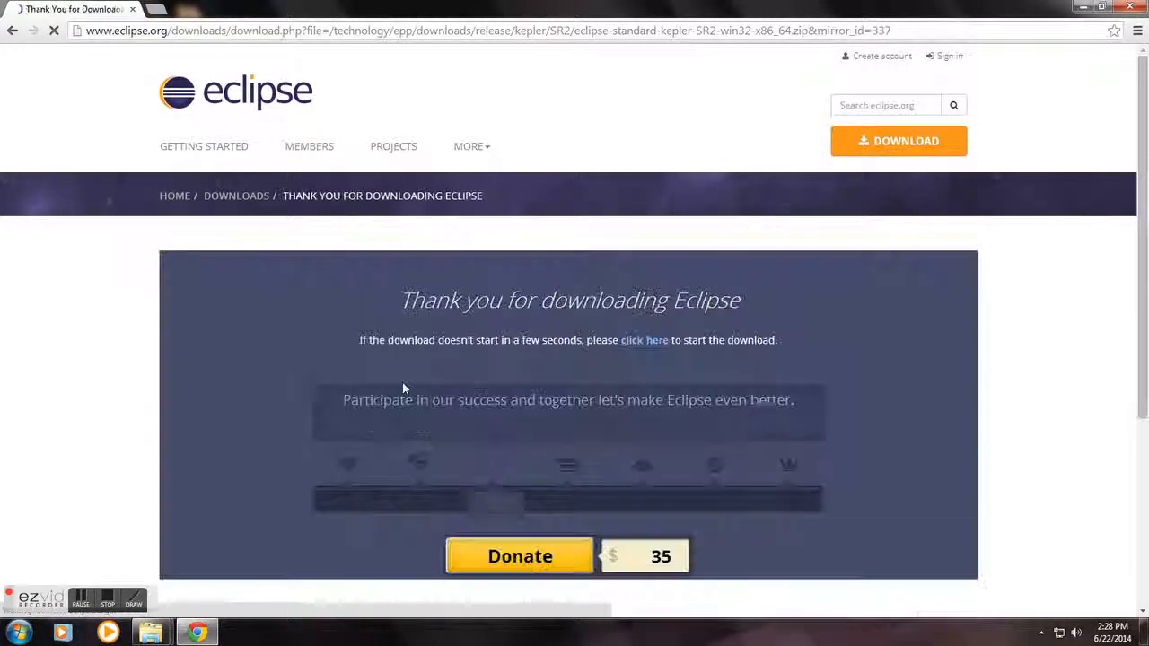
mouse_move(1144, 175)
left_mouse_down()
mouse_move(1145, 296)
mouse_move(1144, 166)
left_mouse_up()
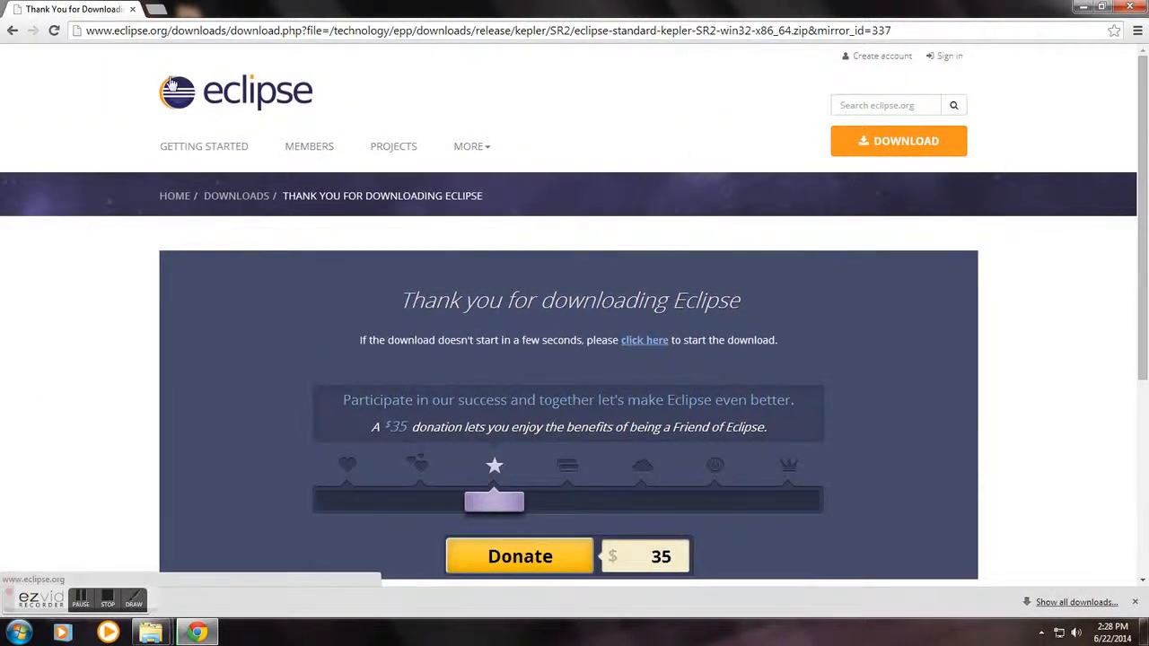
Exit Chrome, cancelling the running download, and select eclipse-jee-juno-SR2-win32-x86_64.zip in the Downloads folder
left_click(1131, 9)
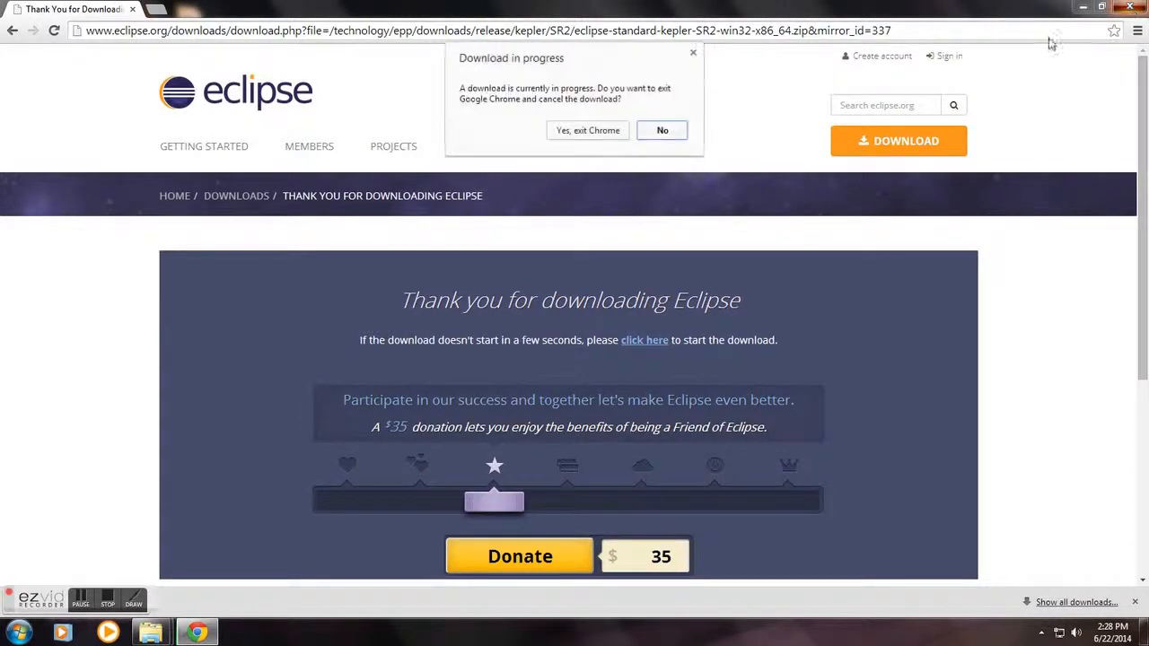
left_click(584, 134)
left_click(648, 160)
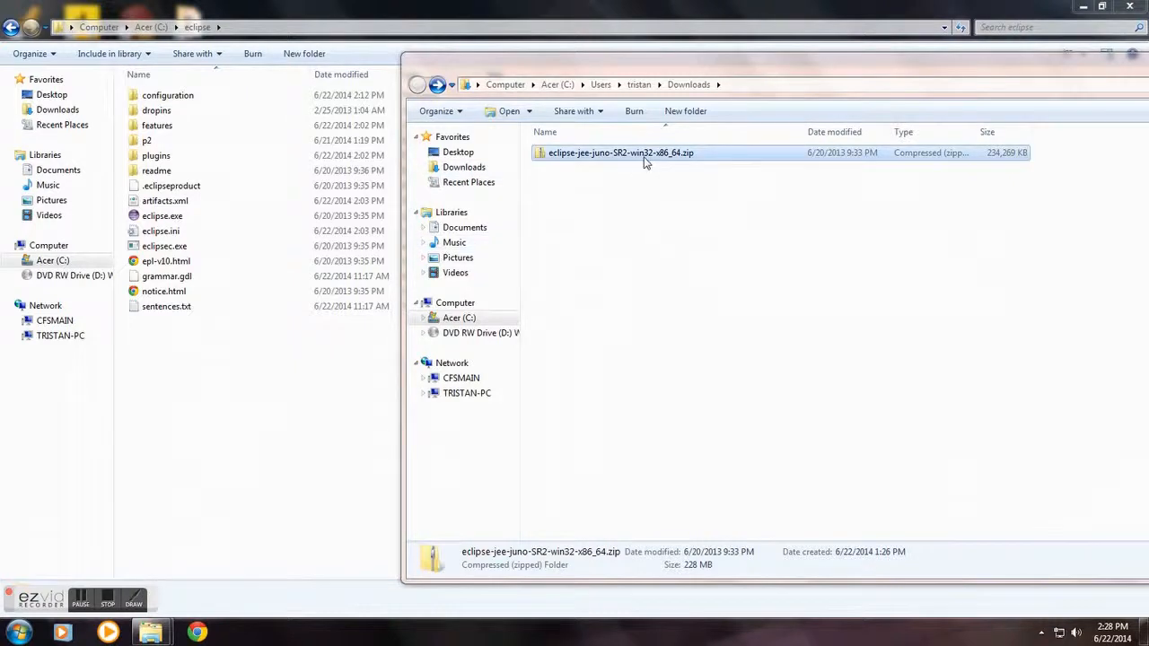
left_click(661, 243)
left_click(661, 158)
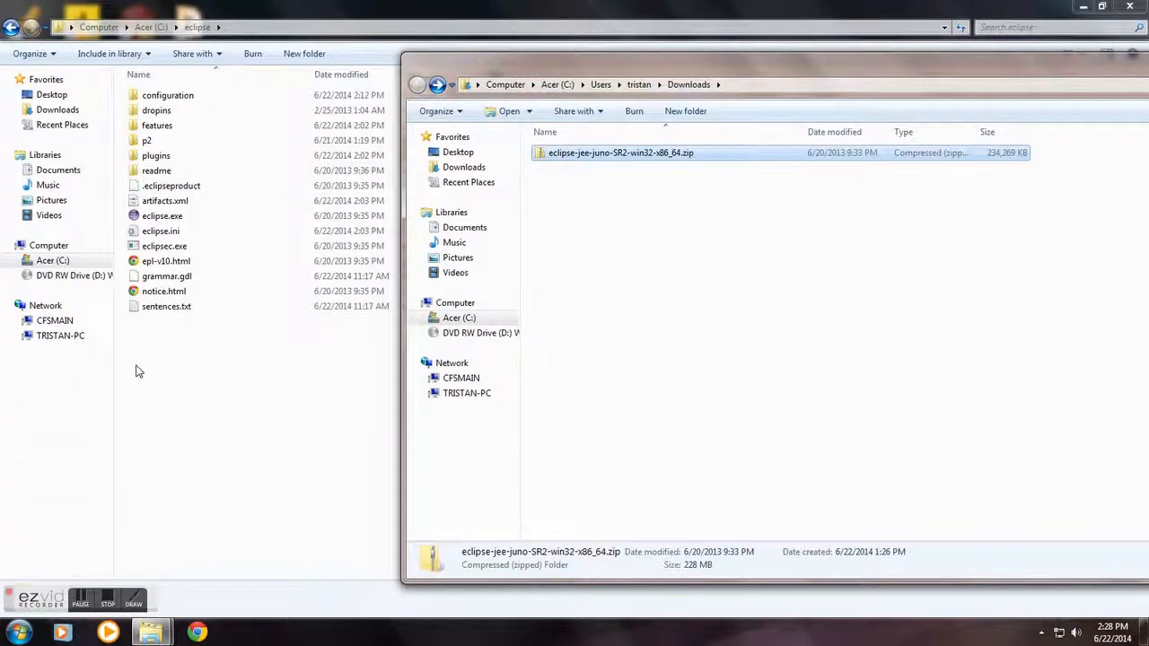
Show the Acer (C:) root beside the Downloads folder and try to copy the eclipse folder from eclipse-jee-juno-SR2-win32-x86_64.zip into it
left_click(11, 27)
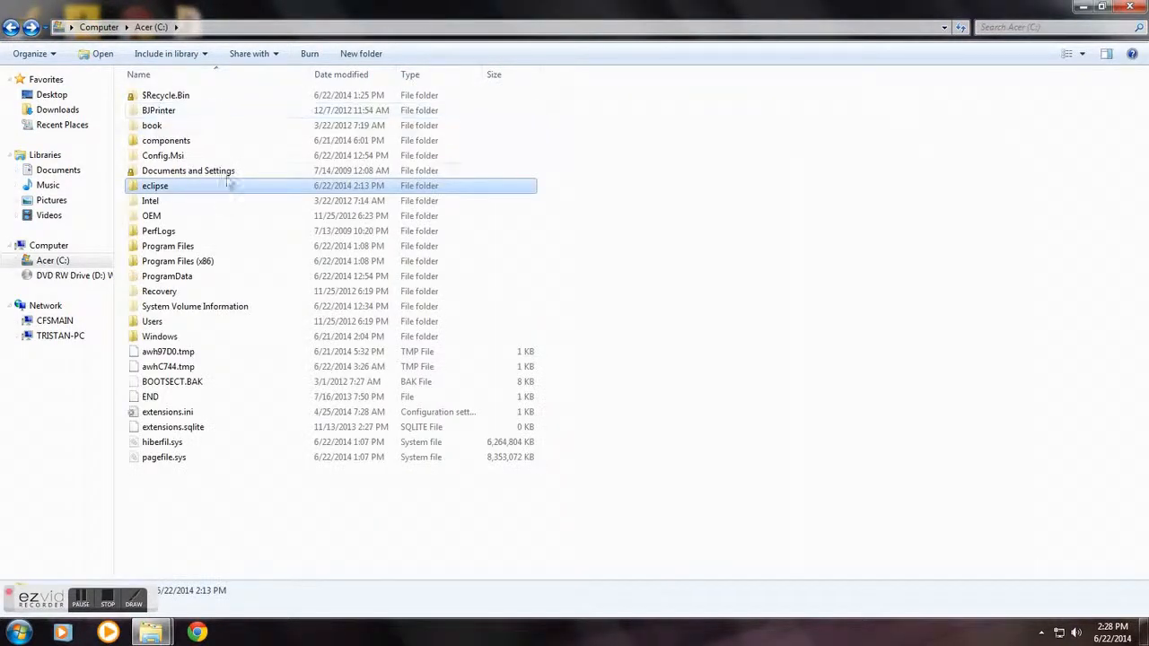
left_click(150, 632)
left_click(265, 595)
mouse_move(150, 629)
left_click(107, 574)
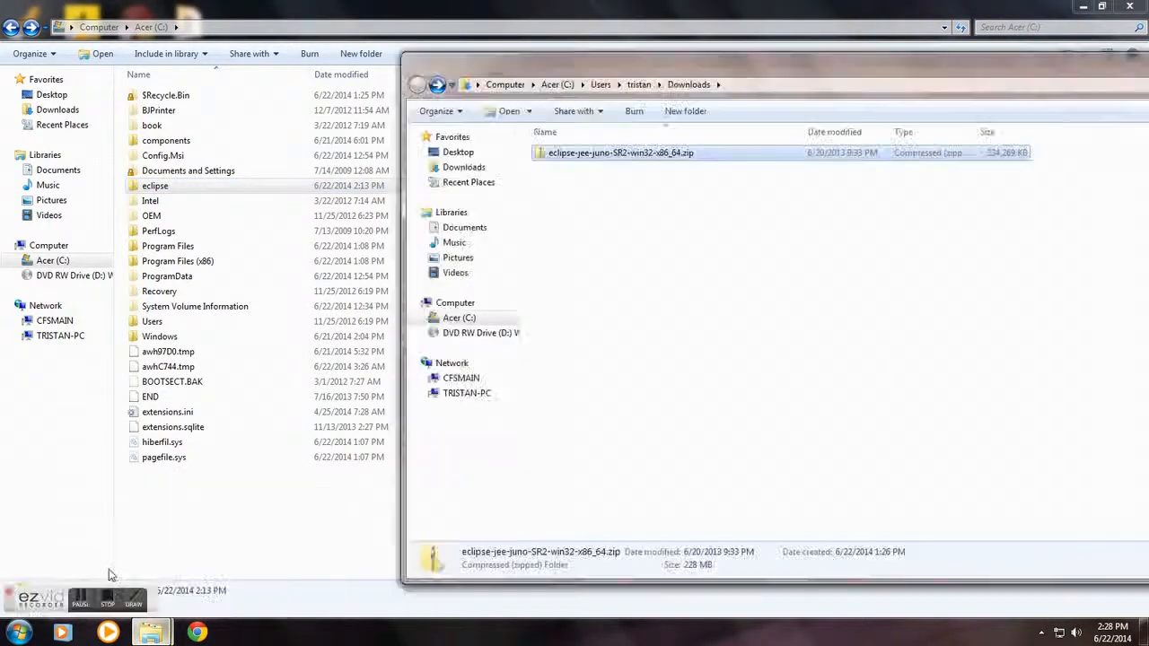
double_click(679, 159)
left_click_drag(569, 155, 245, 529)
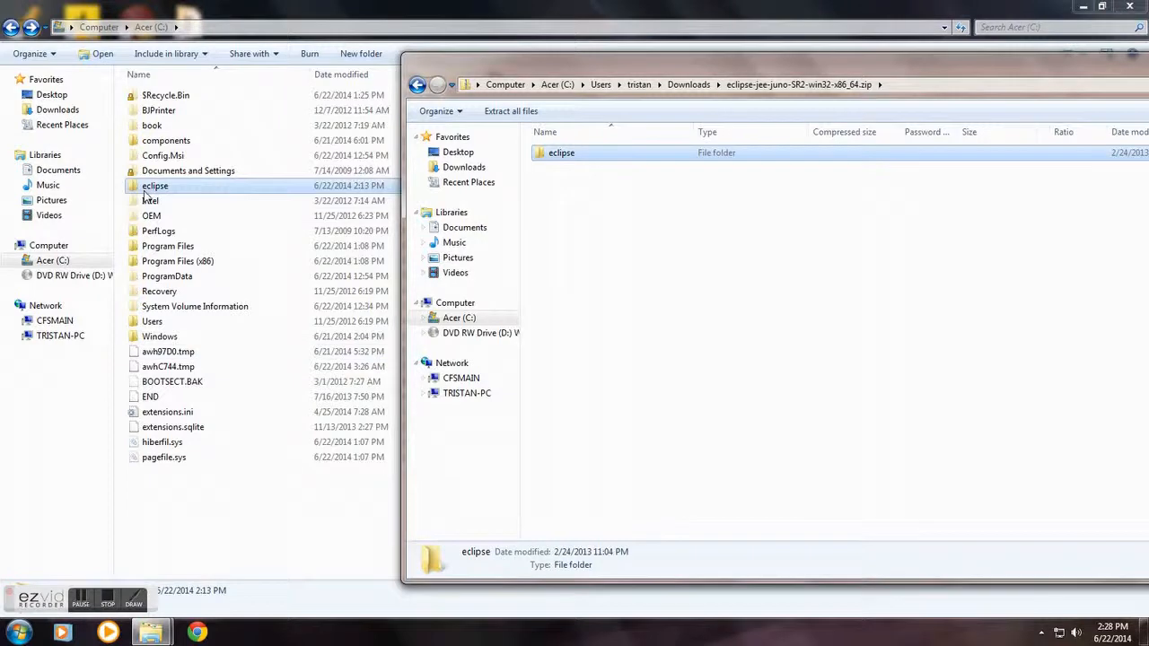
Open the eclipse folder on Acer (C:) and pin eclipse.exe to the taskbar
left_click(154, 172)
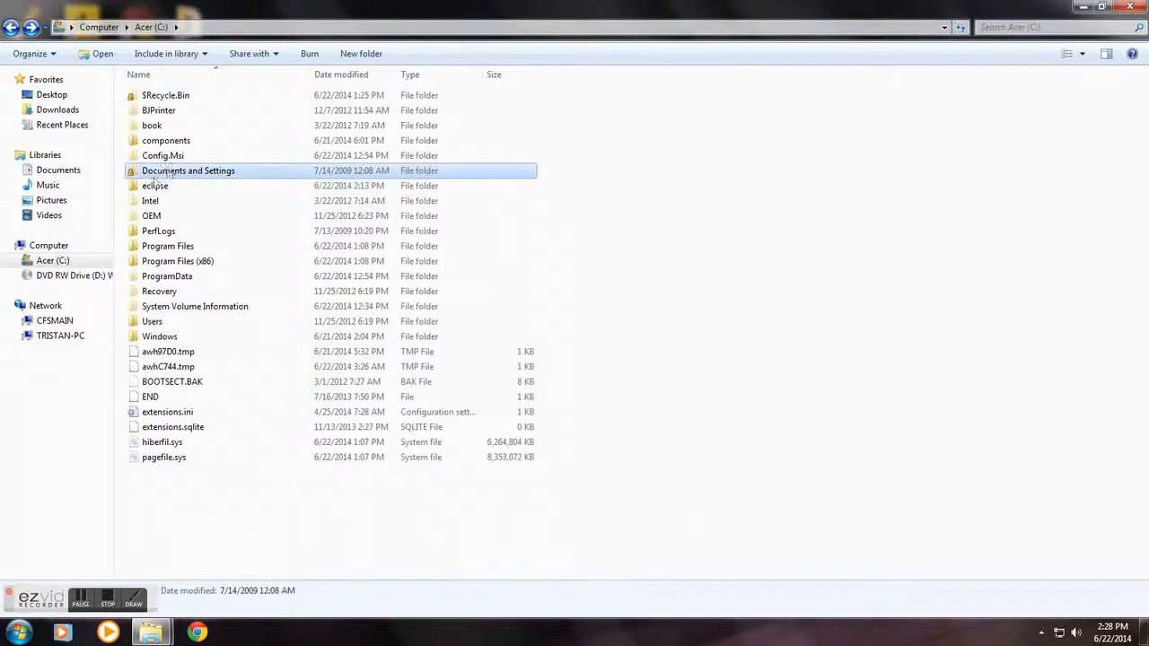
left_click(154, 186)
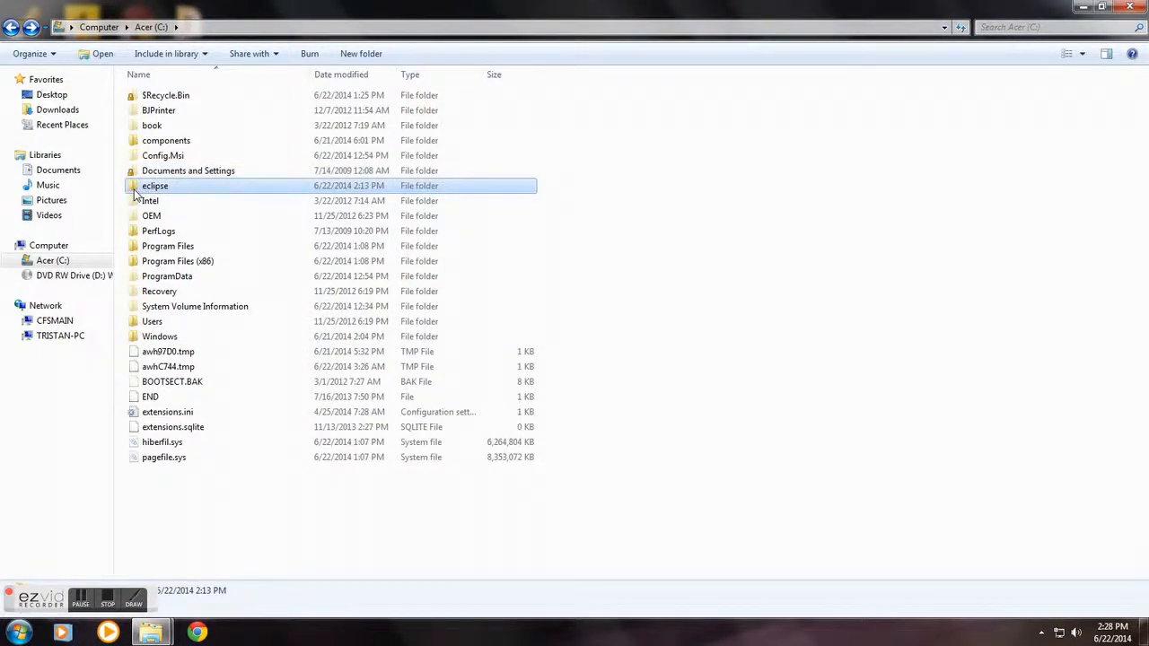
double_click(133, 188)
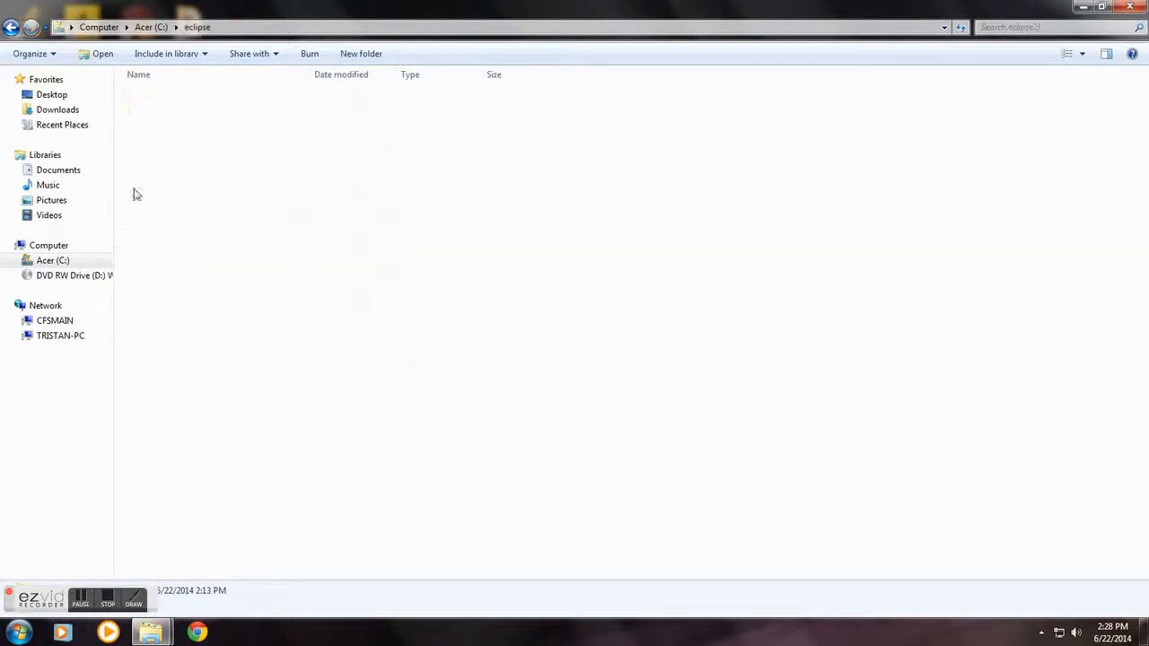
left_click(159, 219)
left_click_drag(151, 221, 188, 639)
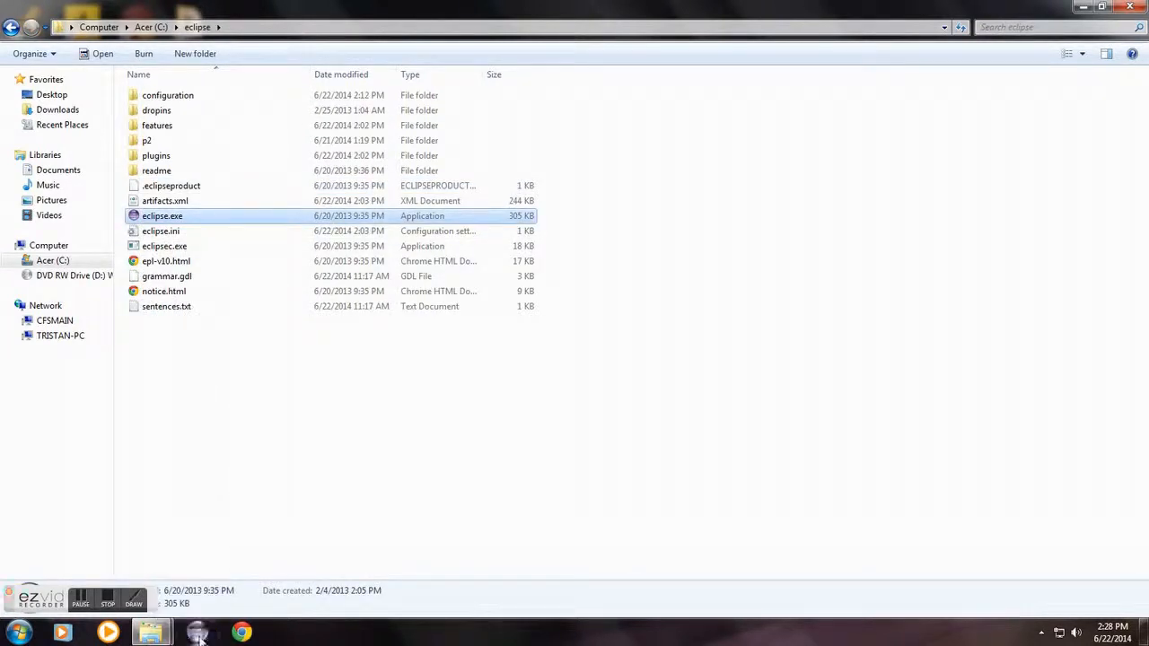
left_click(186, 525)
Launch Eclipse from its pinned shortcut with a workspace named ANewWorkspace in the user's home folder
left_click(197, 632)
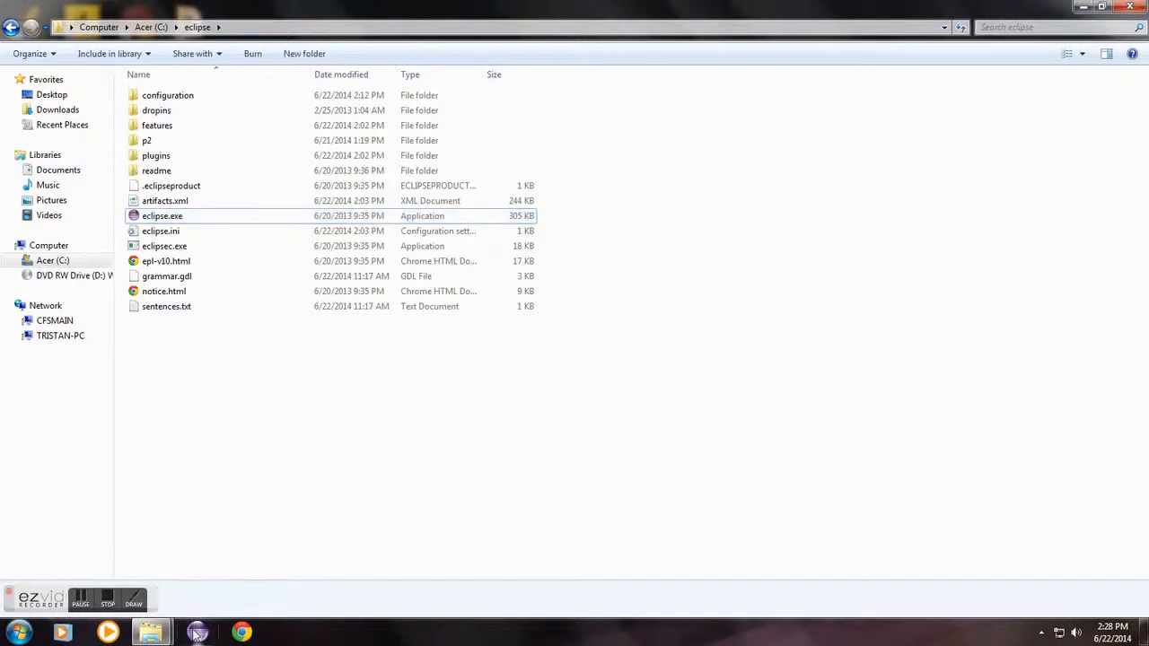
left_click(615, 330)
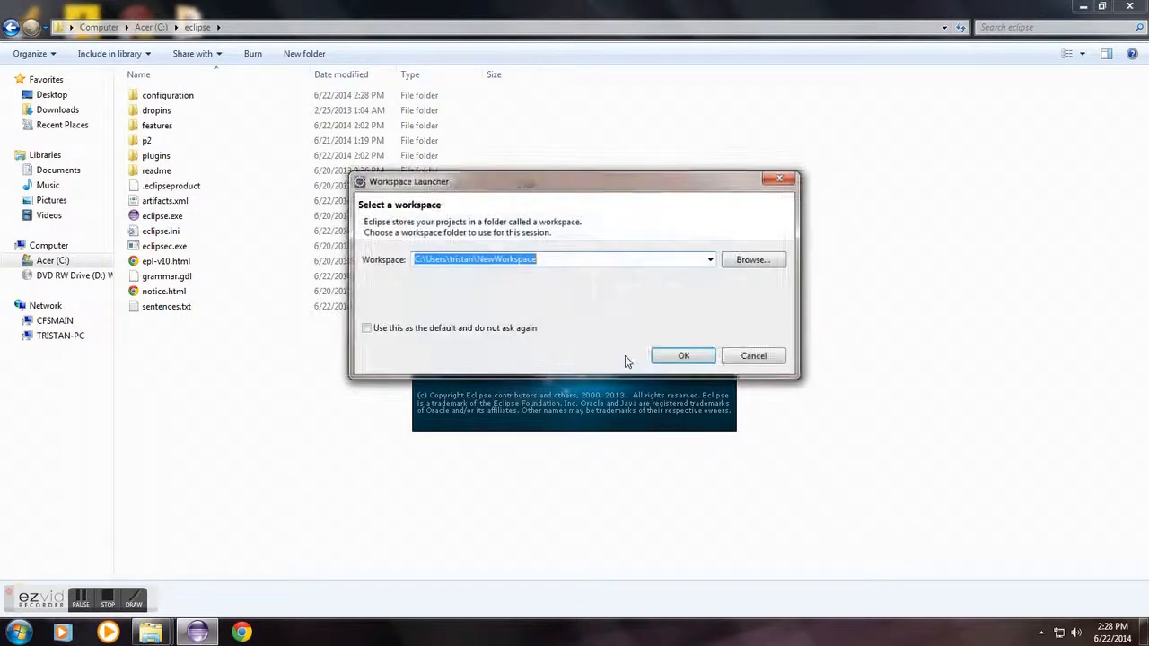
left_click(563, 260)
left_click_drag(563, 260, 480, 258)
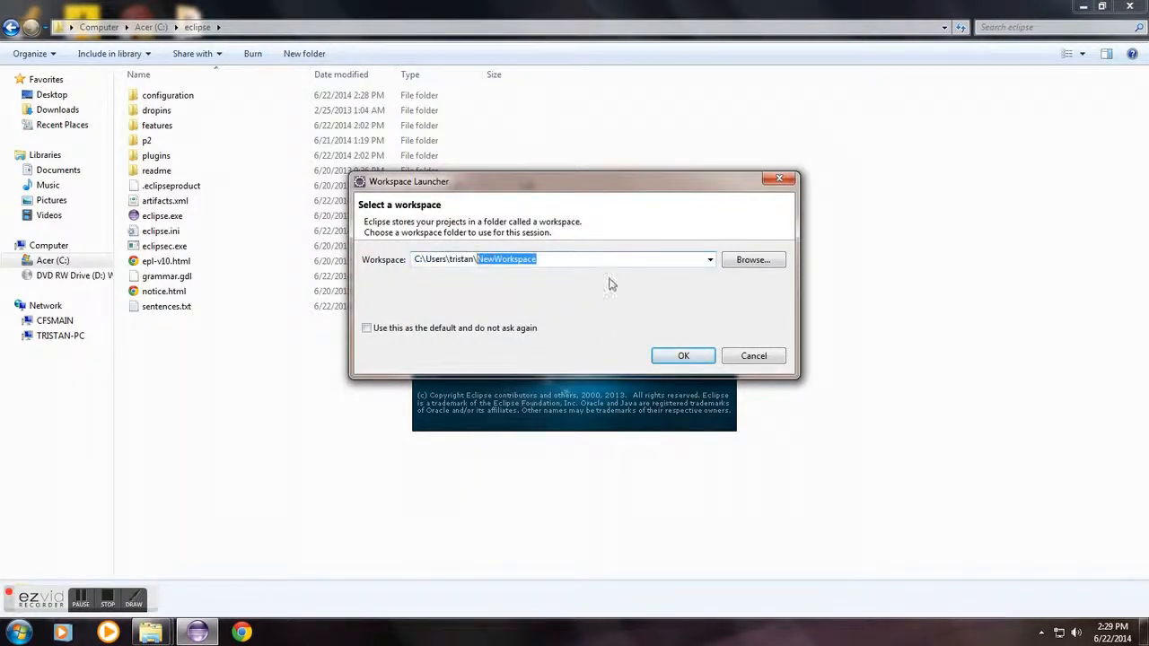
key("BackSpace")
type("ANew")
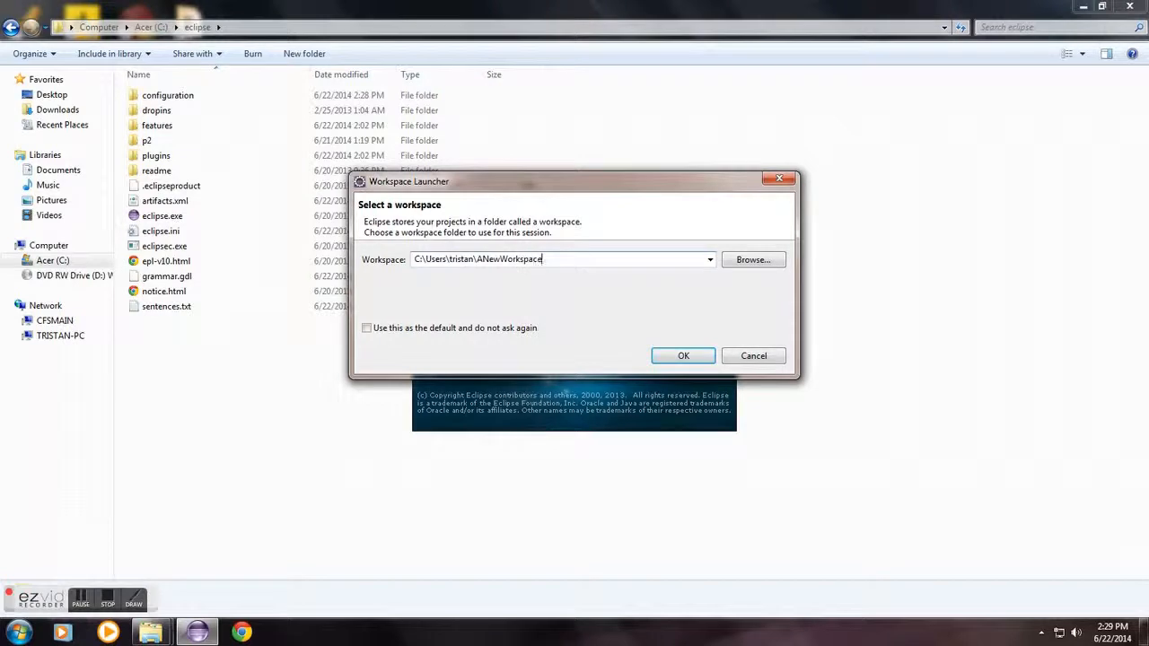
left_click(681, 356)
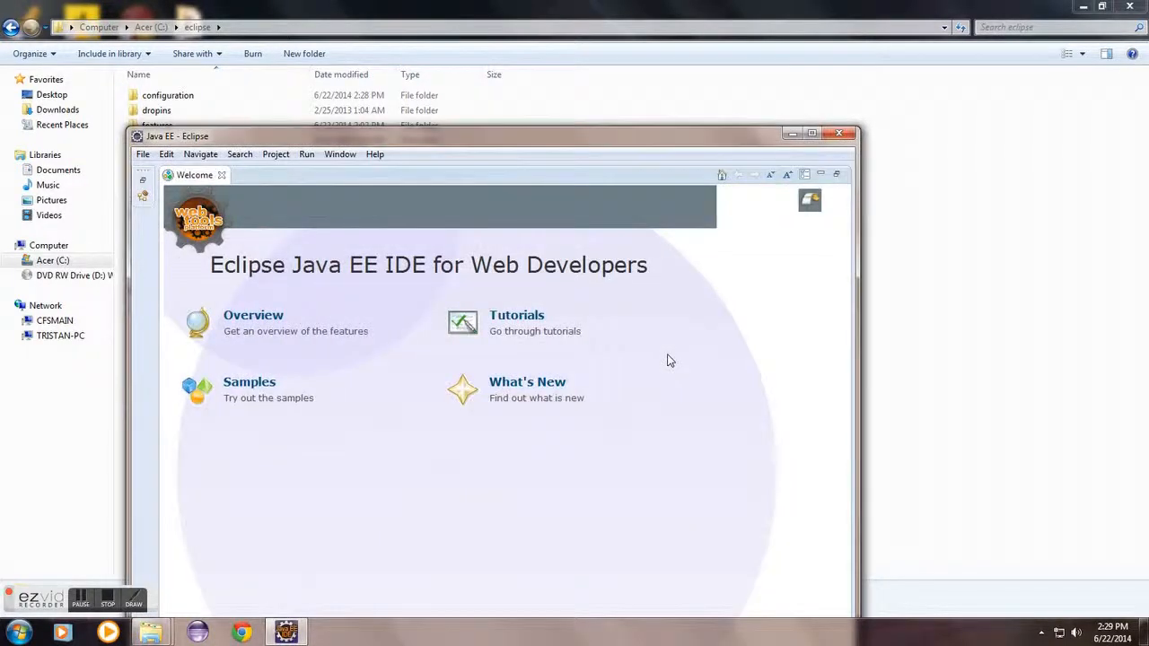
Close the Welcome page and open the Install New Software dialog
left_click(221, 175)
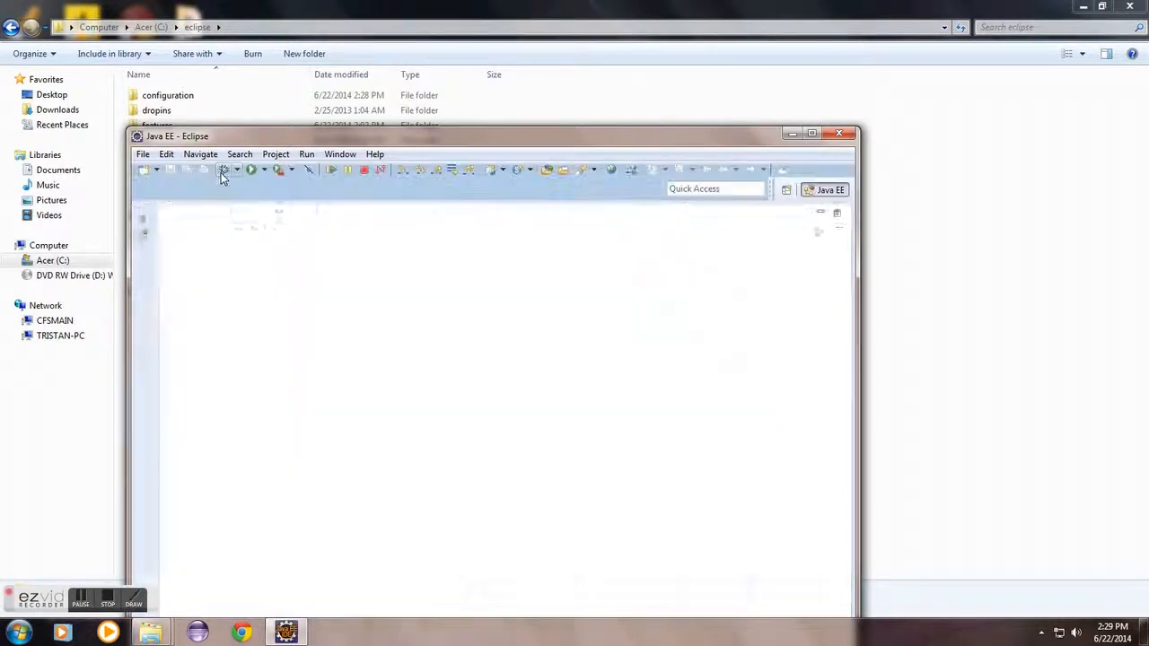
left_click(374, 154)
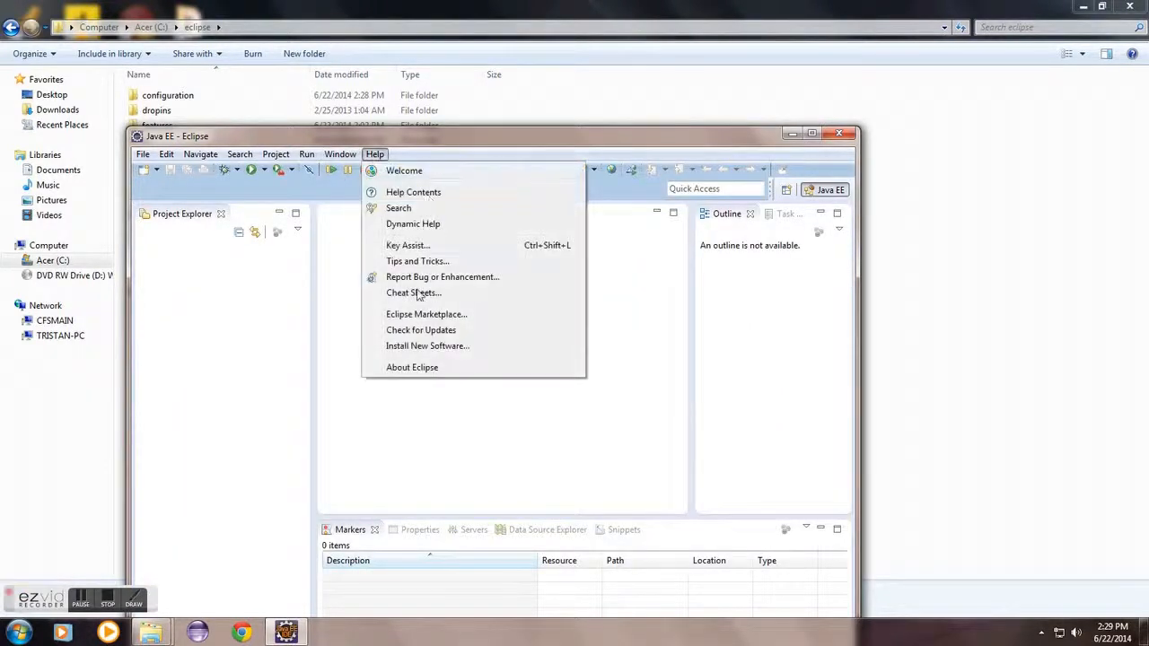
left_click(413, 346)
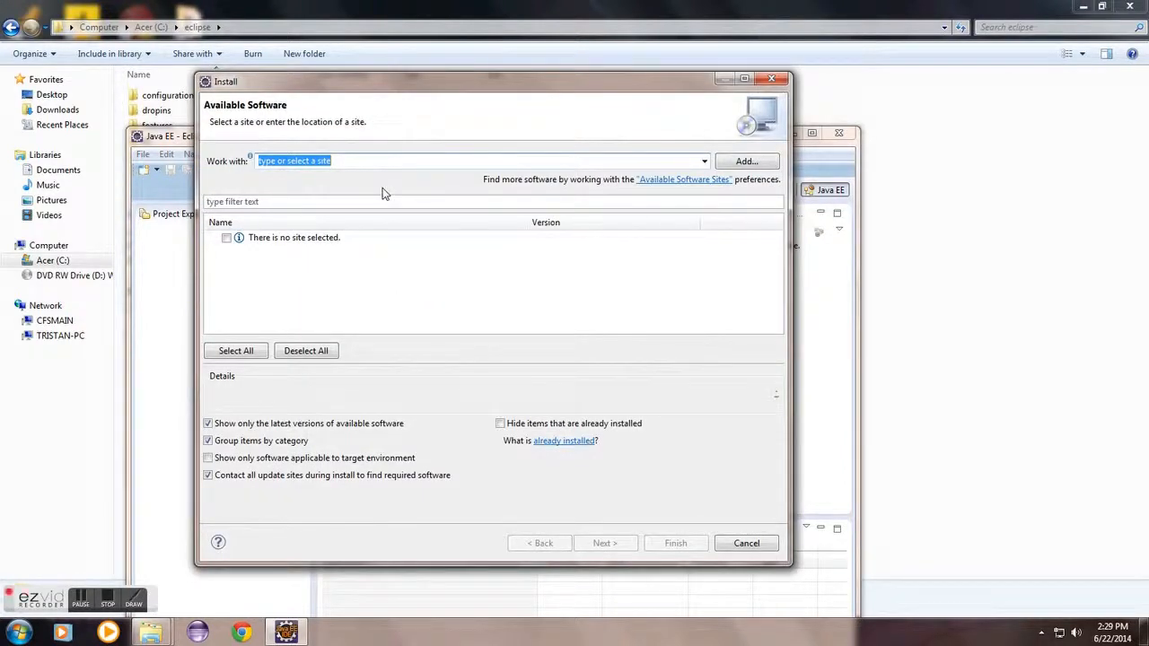
type("http")
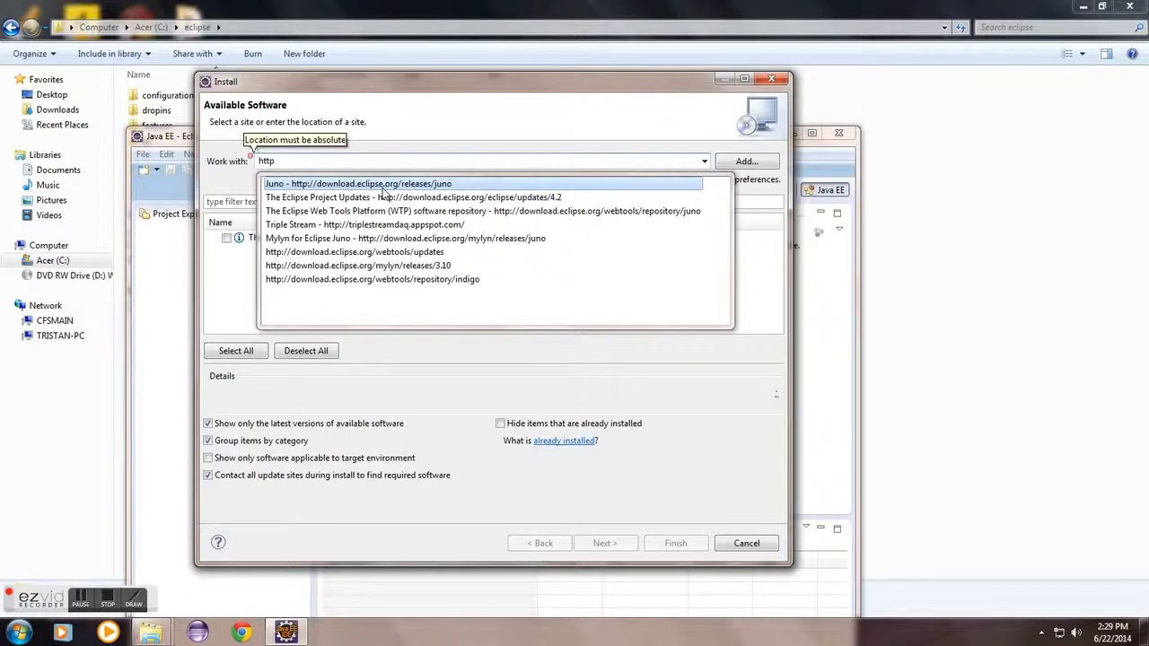
type("://")
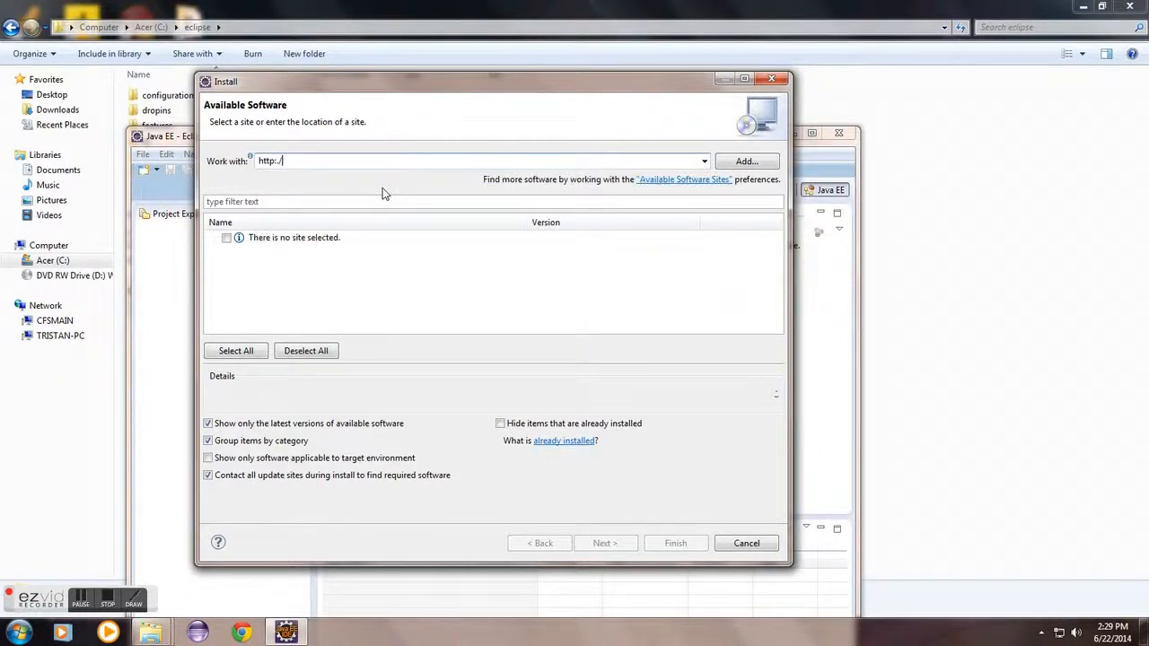
key("BackSpace")
key("BackSpace")
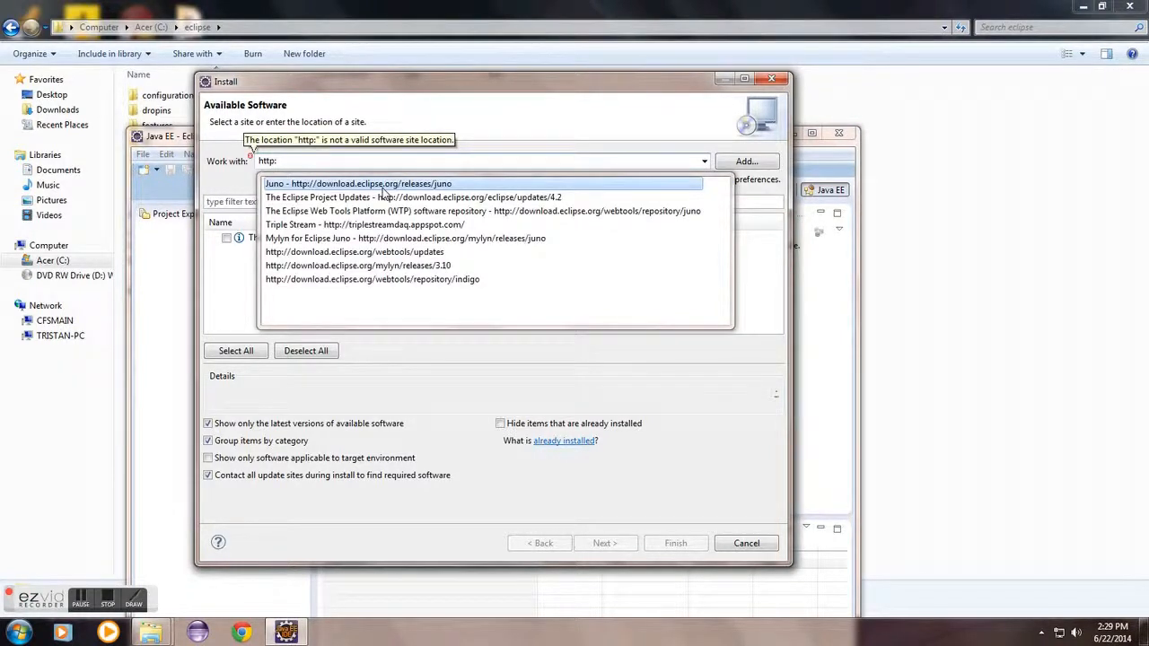
type("//triple")
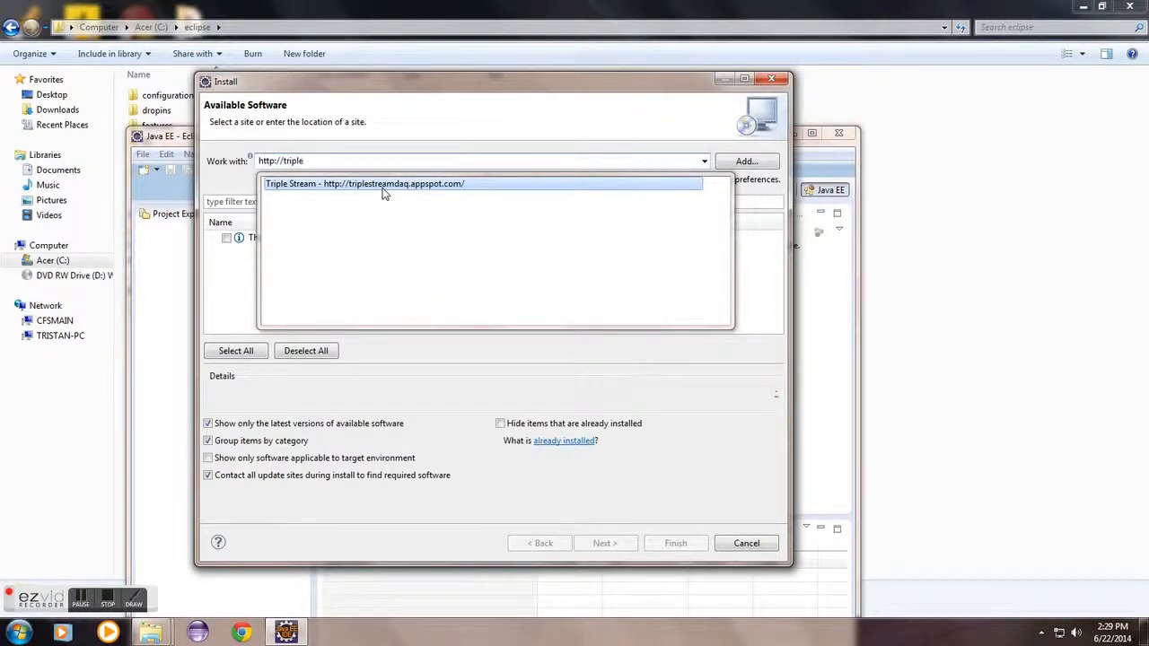
type("streamdq")
key("BackSpace")
type("a")
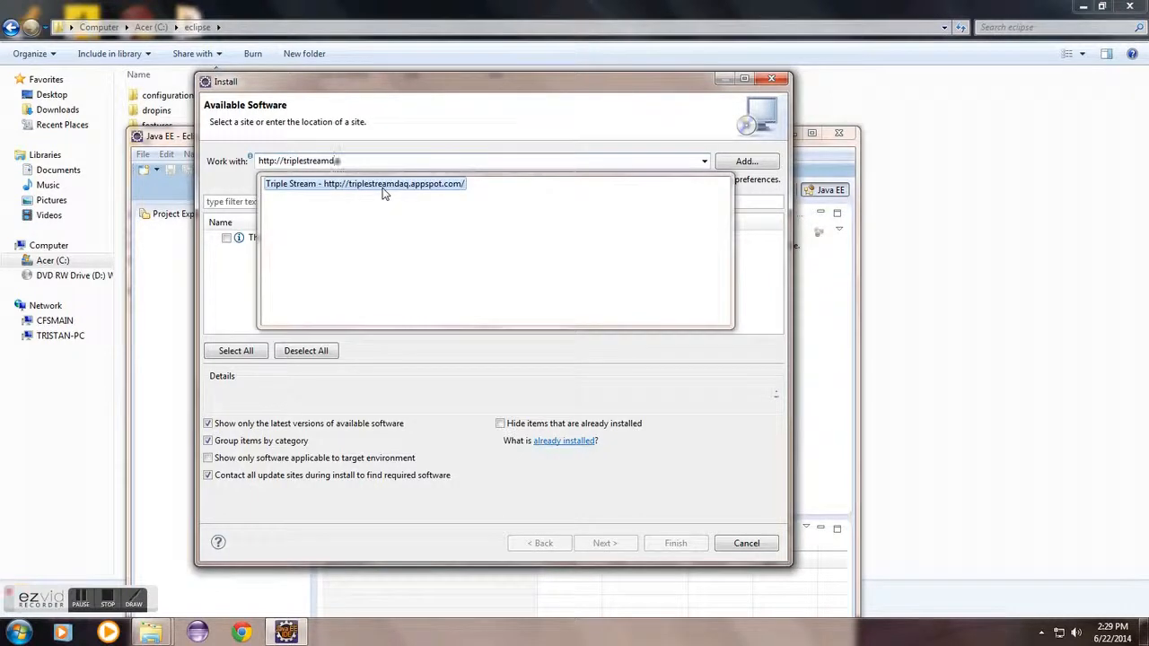
type("q.appspot.com")
left_click(417, 190)
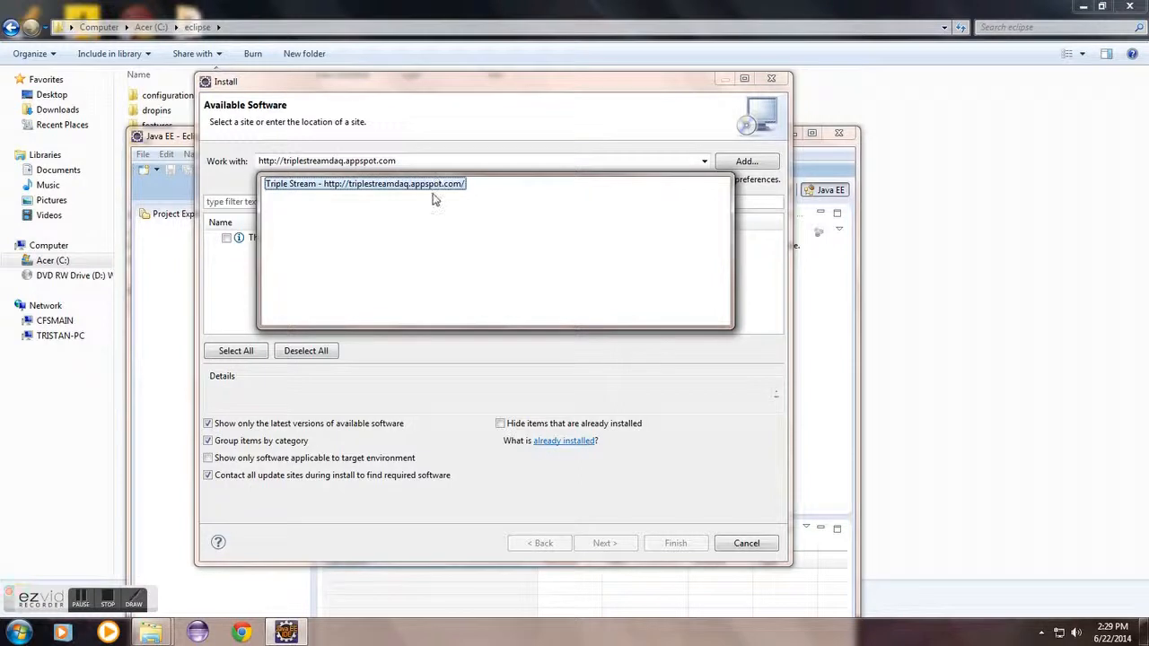
left_click(433, 192)
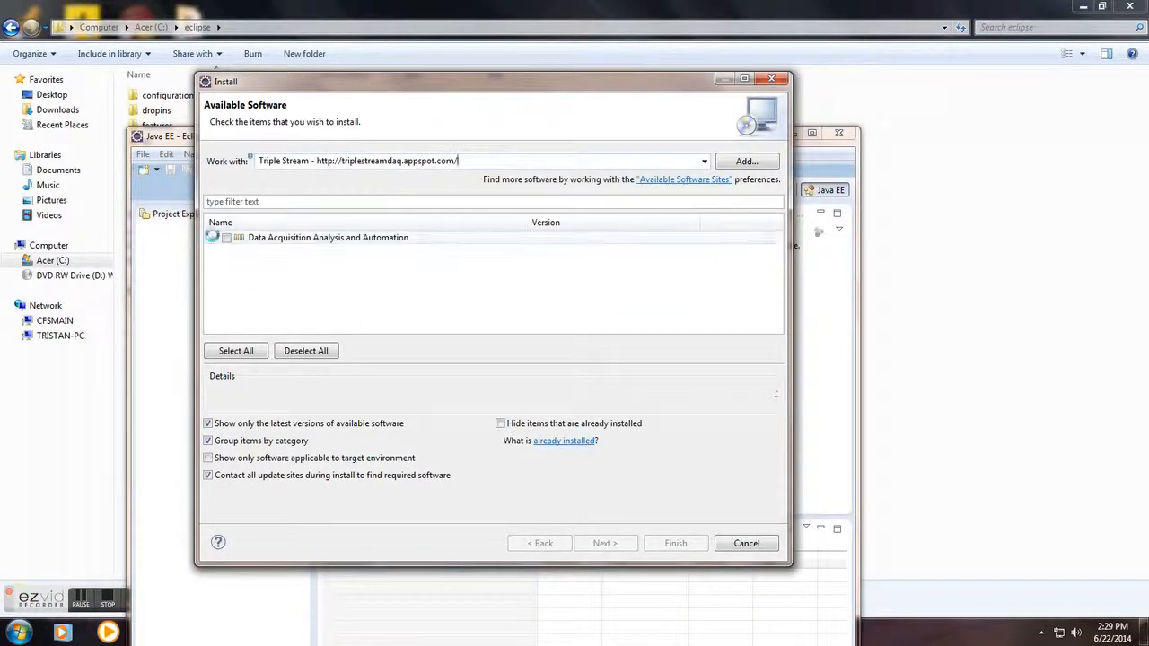
Select Data Acquisition Analysis and Automation with its TripleStreamFeature for installation and proceed to review the install details
left_click(215, 240)
left_click(225, 239)
left_click(574, 254)
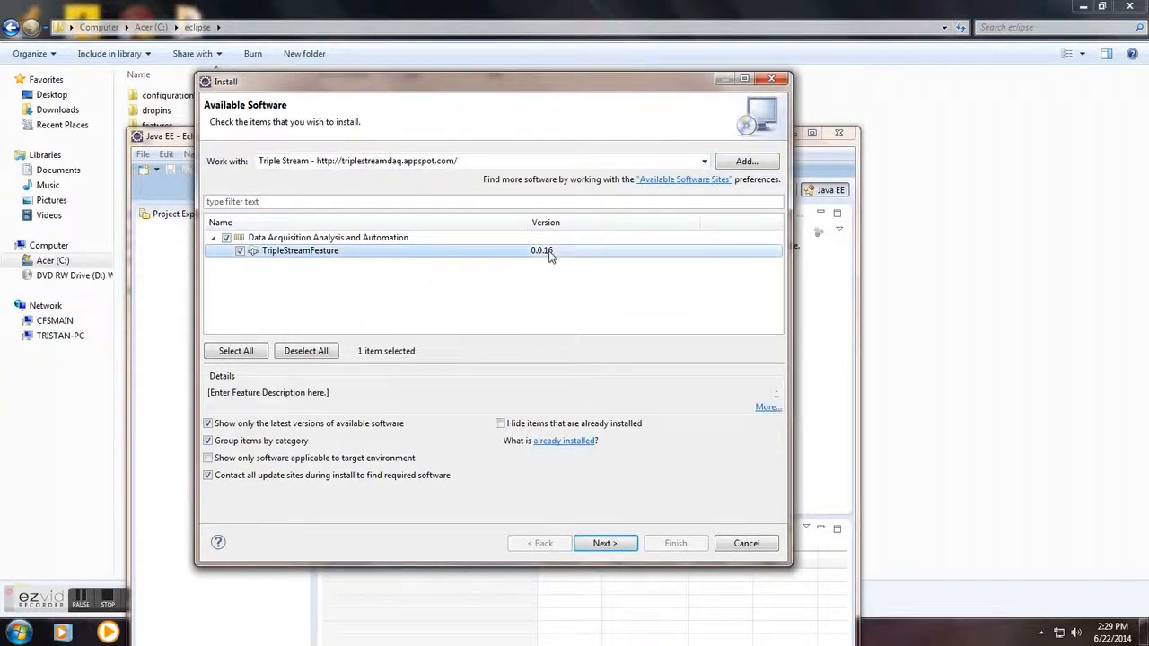
left_click(604, 543)
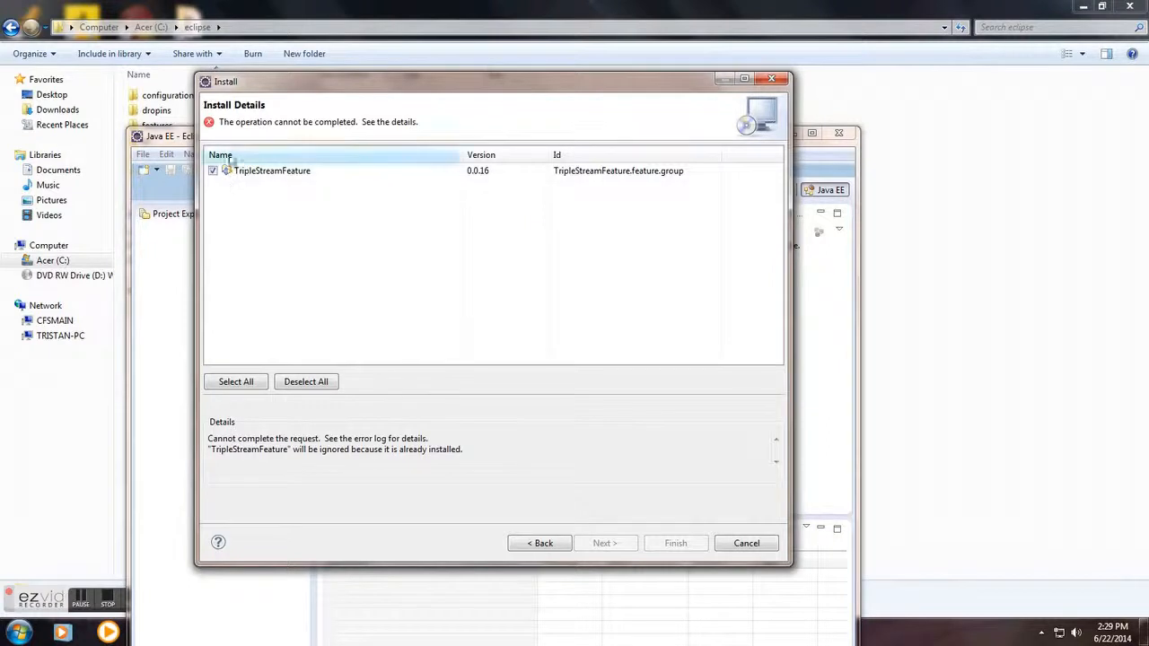
left_click_drag(220, 118, 414, 122)
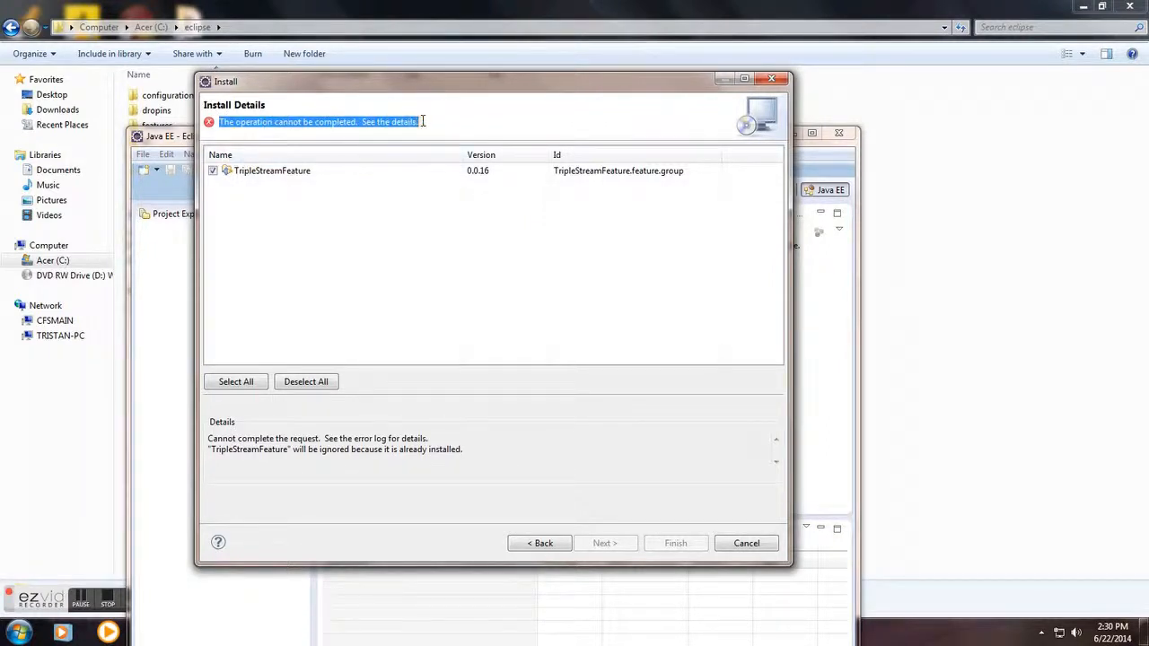
left_click(423, 122)
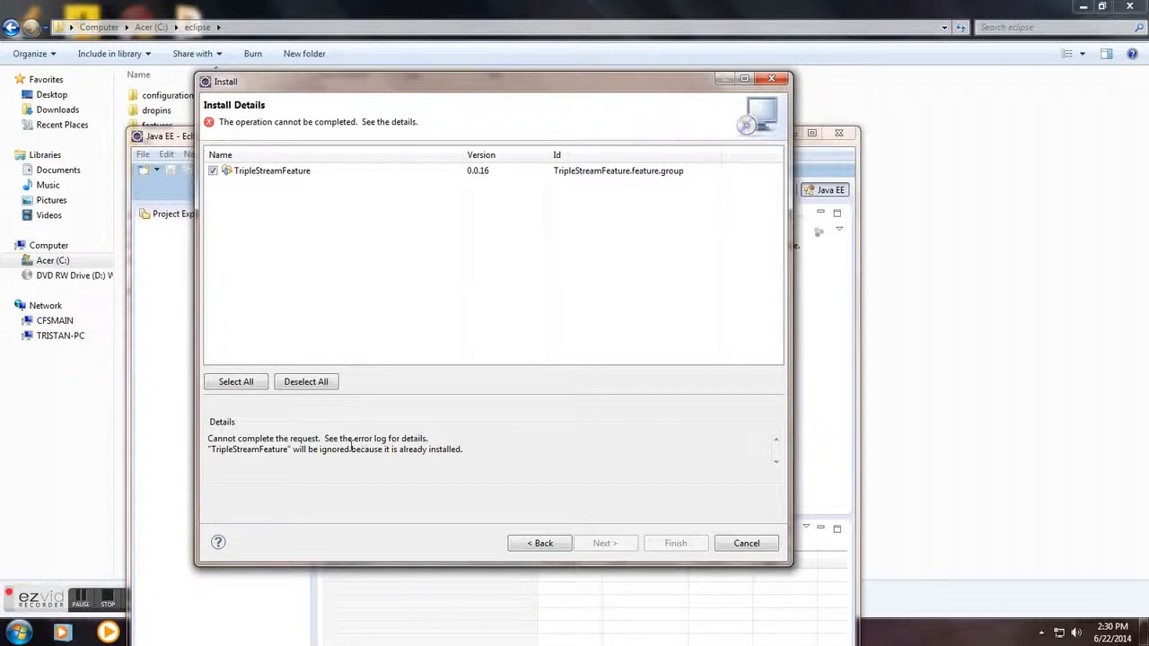
Check the Install Details message about TripleStreamFeature and cancel the install wizard
left_click_drag(352, 449, 455, 452)
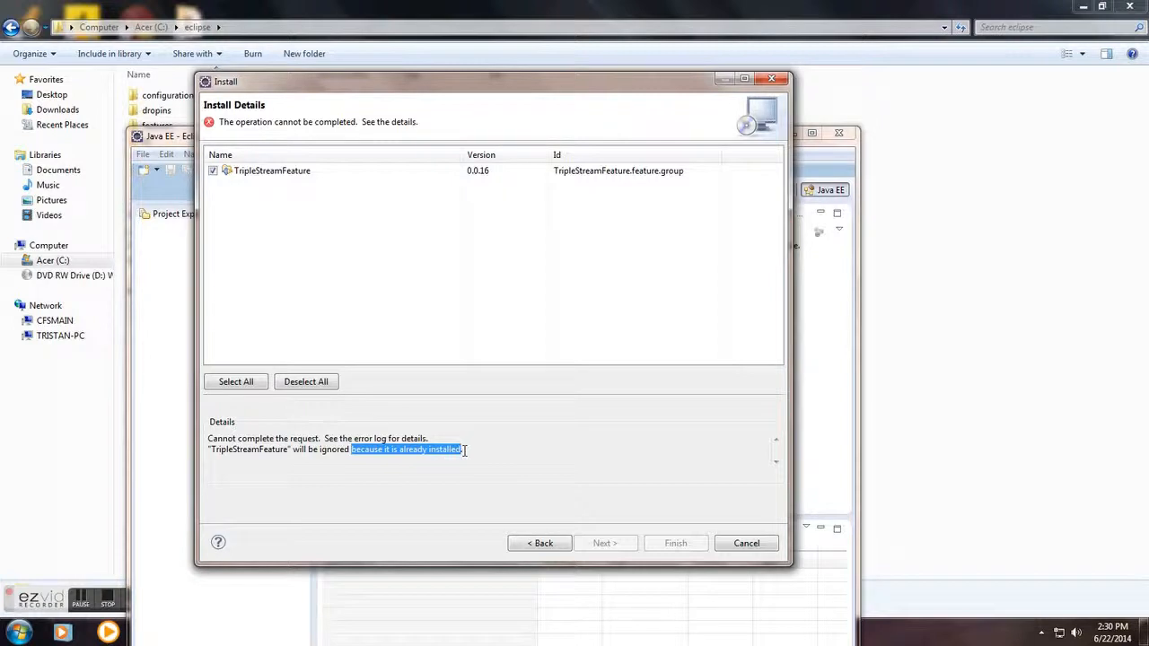
left_click(745, 543)
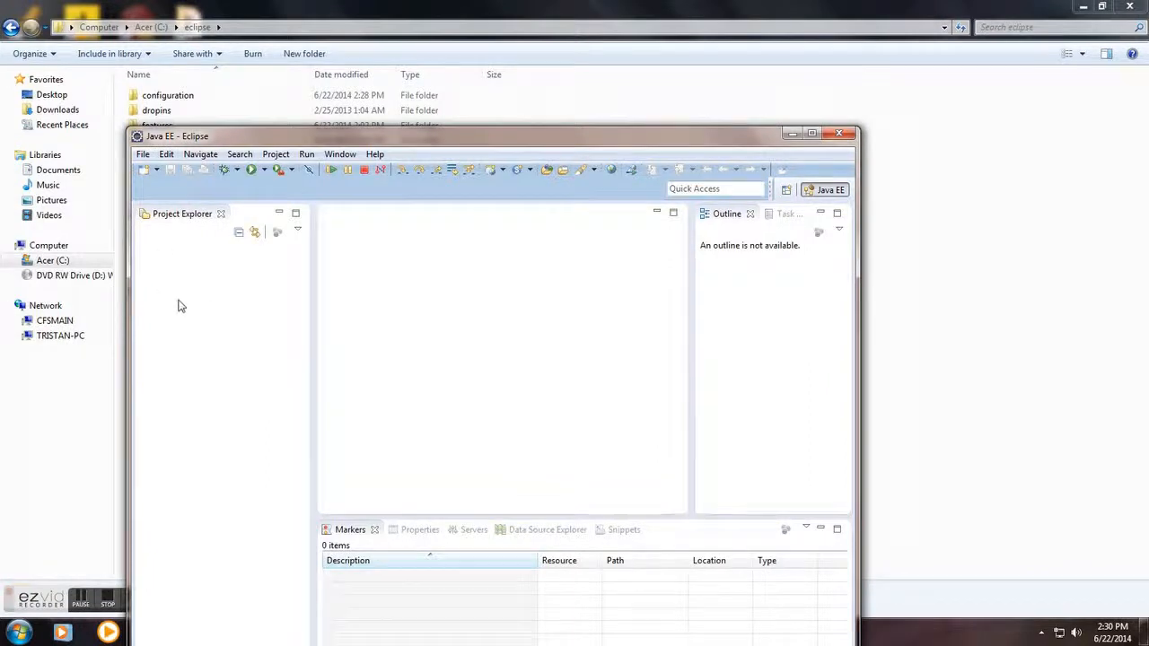
Start a new project in the Project Explorer using the General > Project wizard
right_click(212, 262)
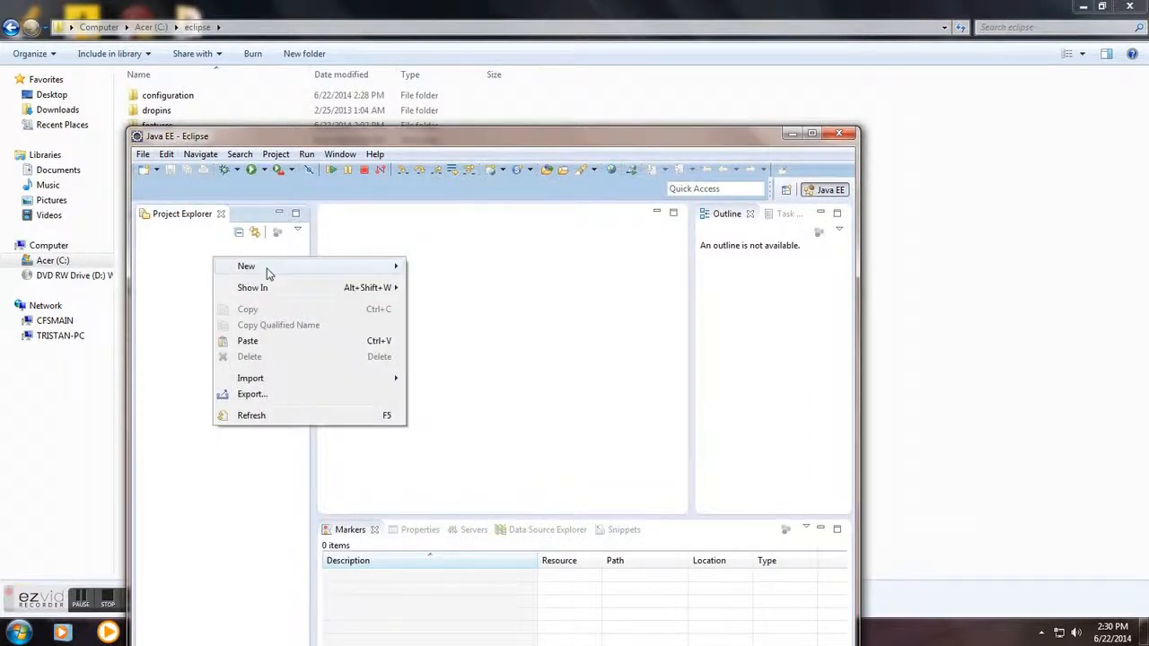
mouse_move(267, 269)
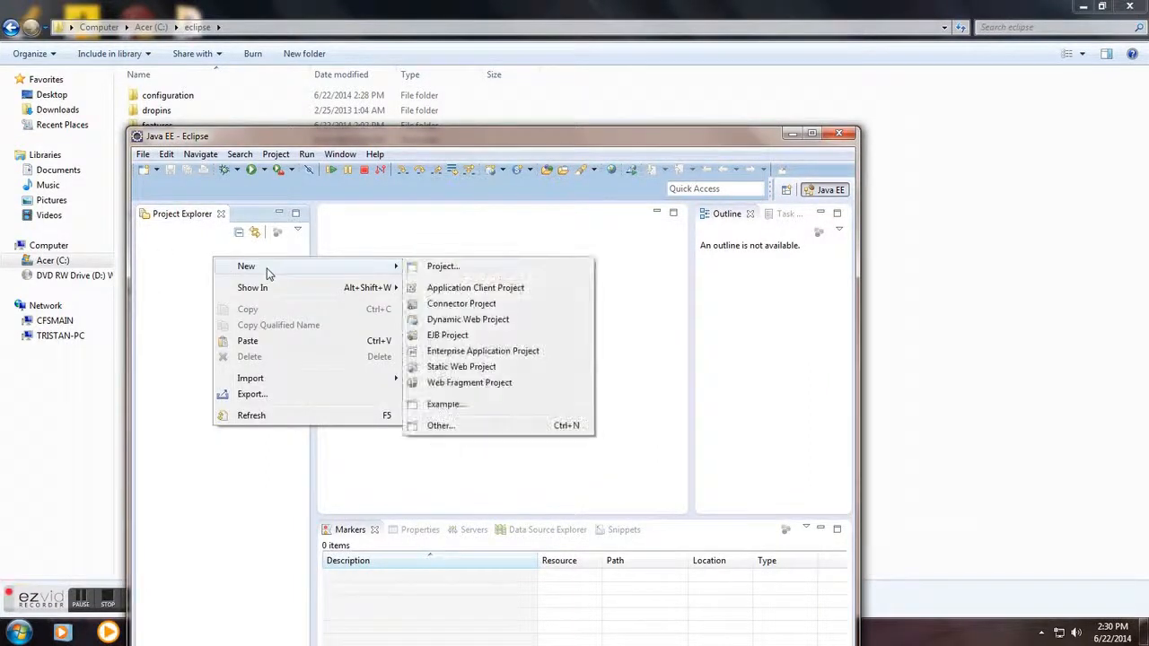
left_click(428, 269)
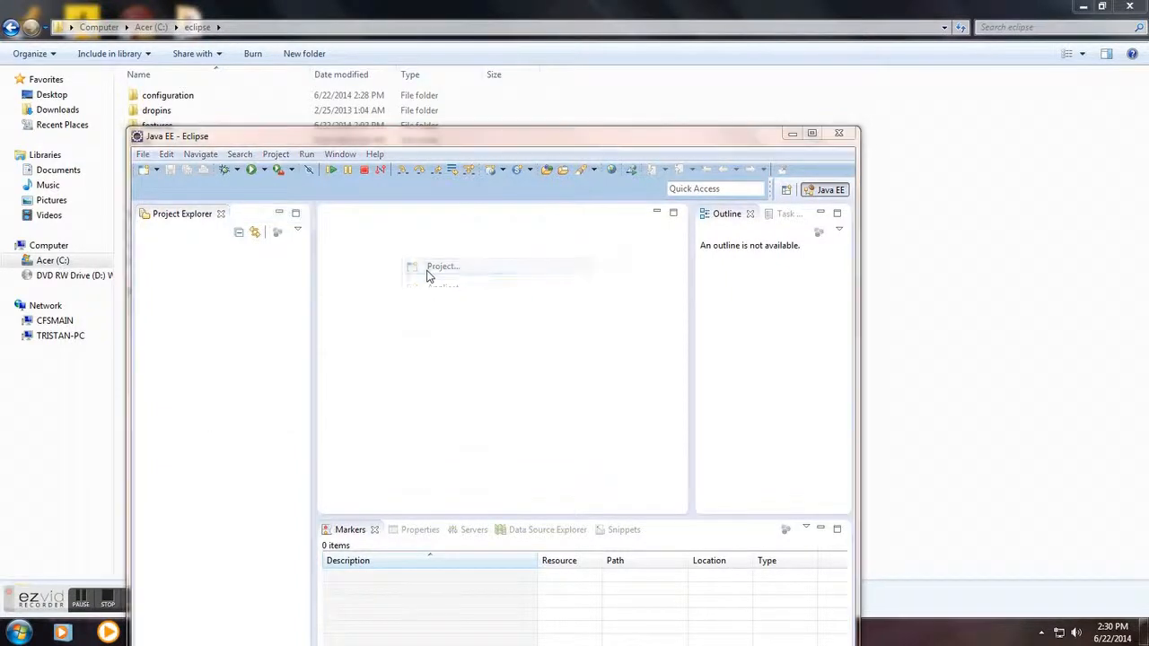
left_click(366, 304)
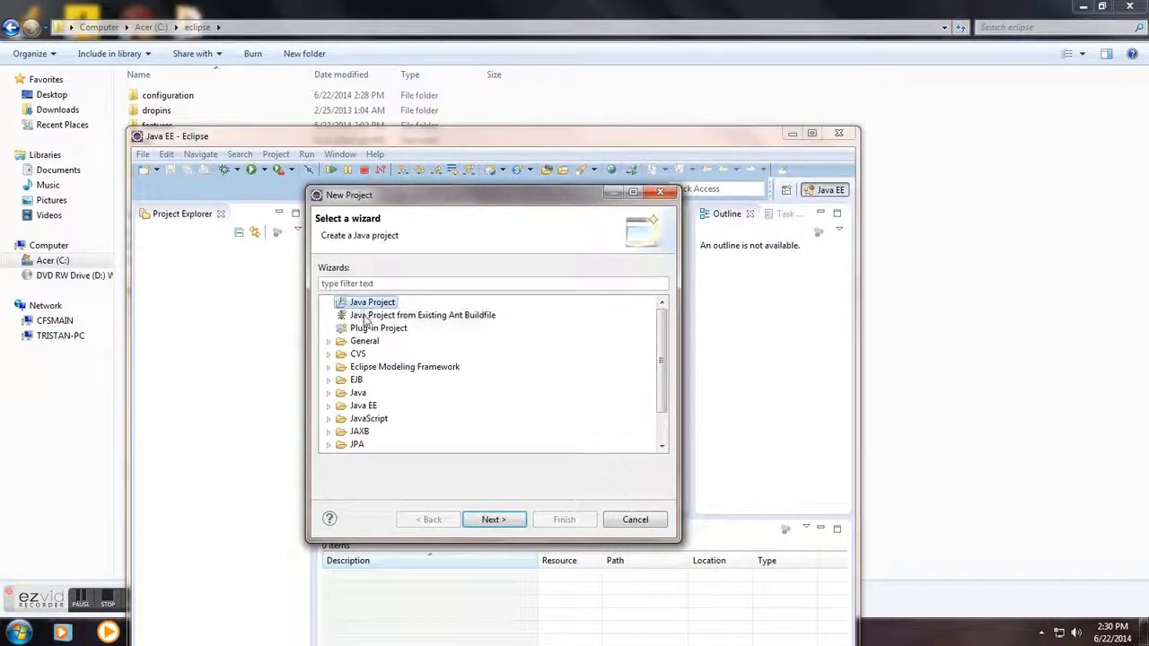
left_click(364, 317)
left_click(368, 328)
left_click(364, 342)
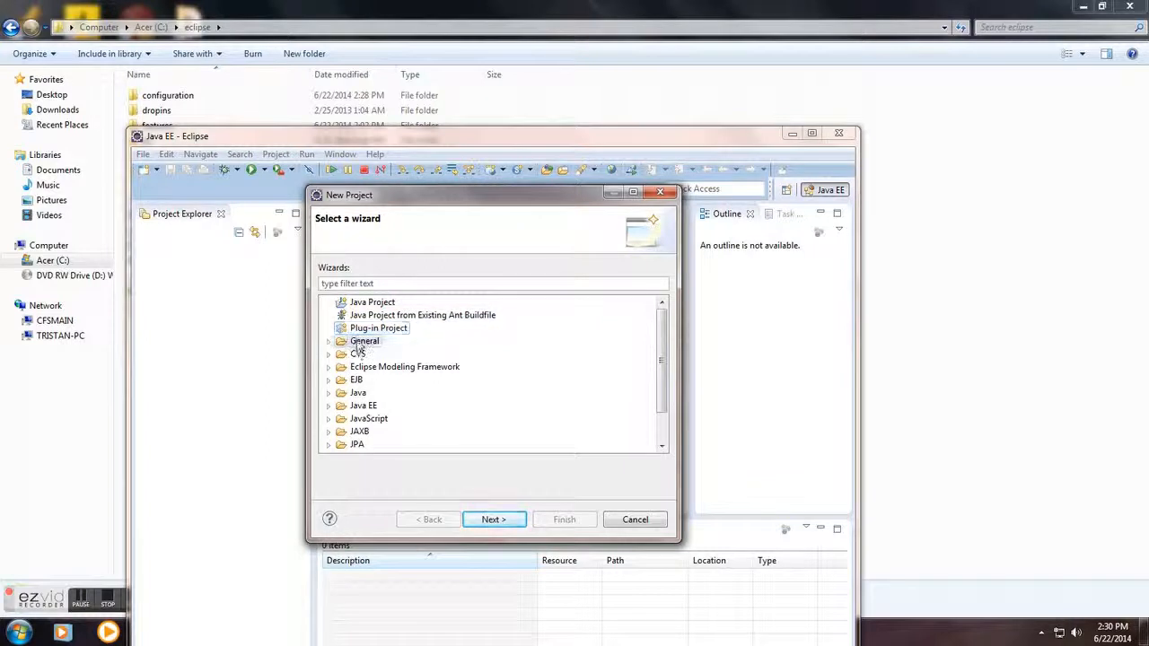
left_click(329, 343)
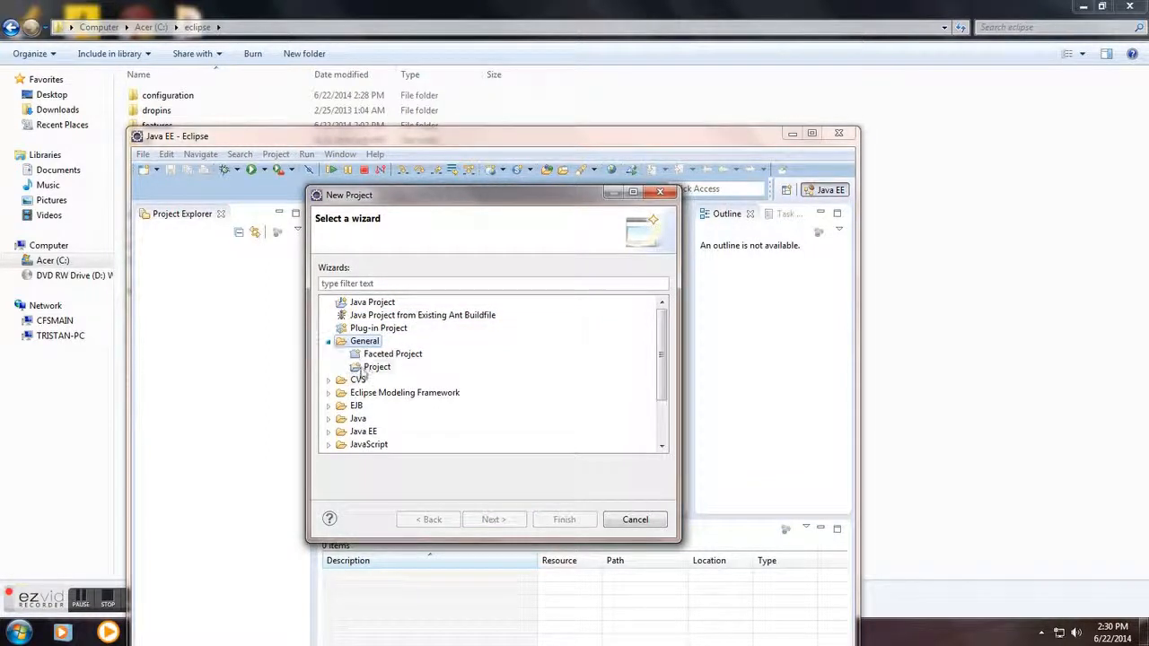
left_click(370, 367)
left_click(489, 518)
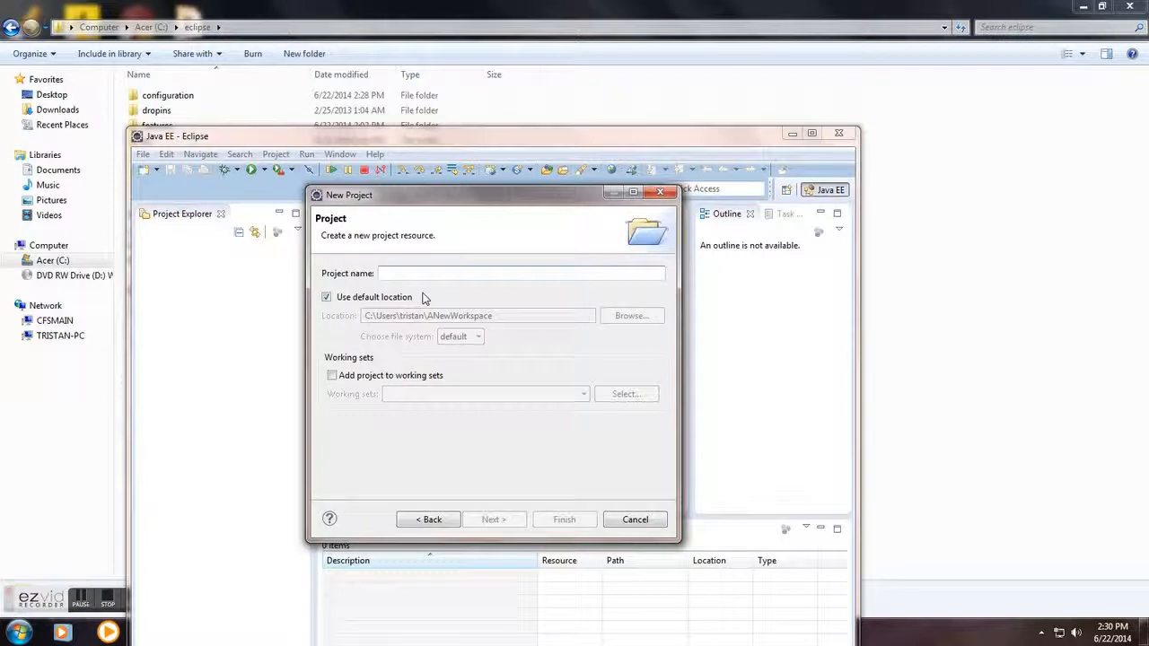
Name the project MyHomeAutomationProject and create it in the default location
type("MyHomeAt")
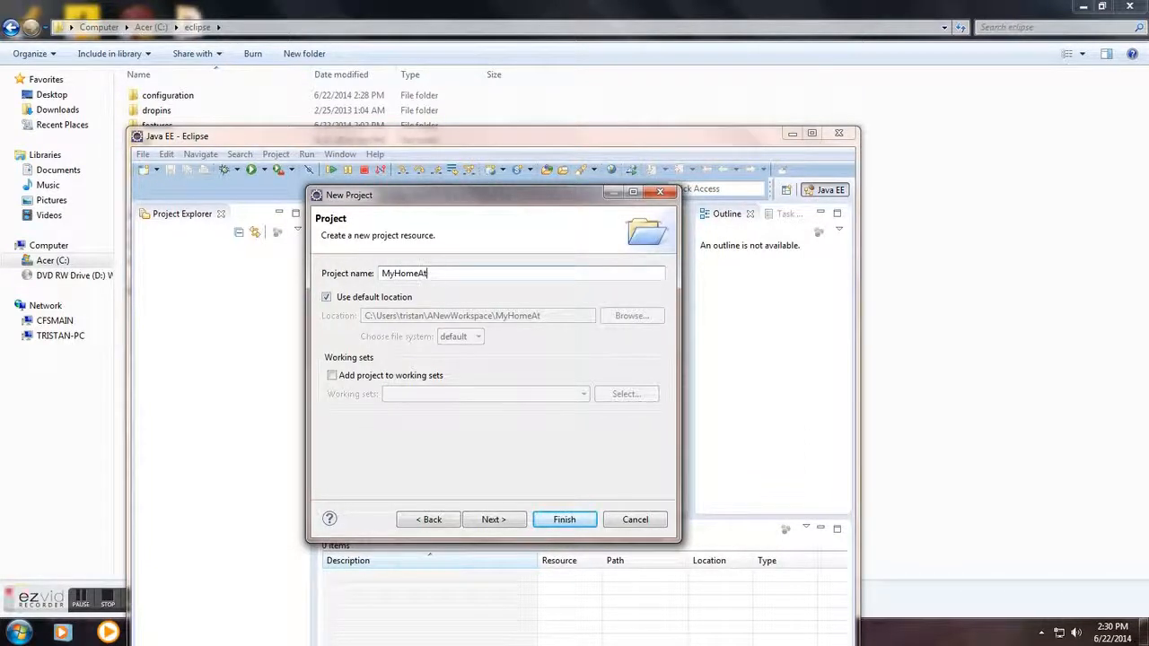
key("BackSpace")
type("utomation")
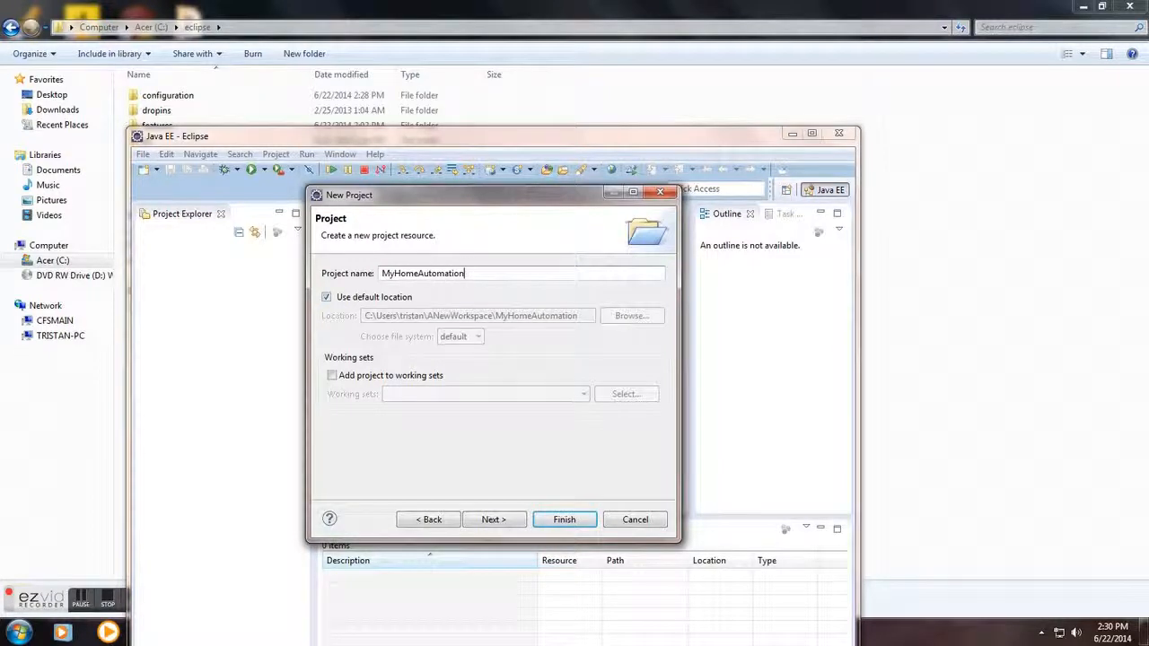
type("Project")
left_click(564, 519)
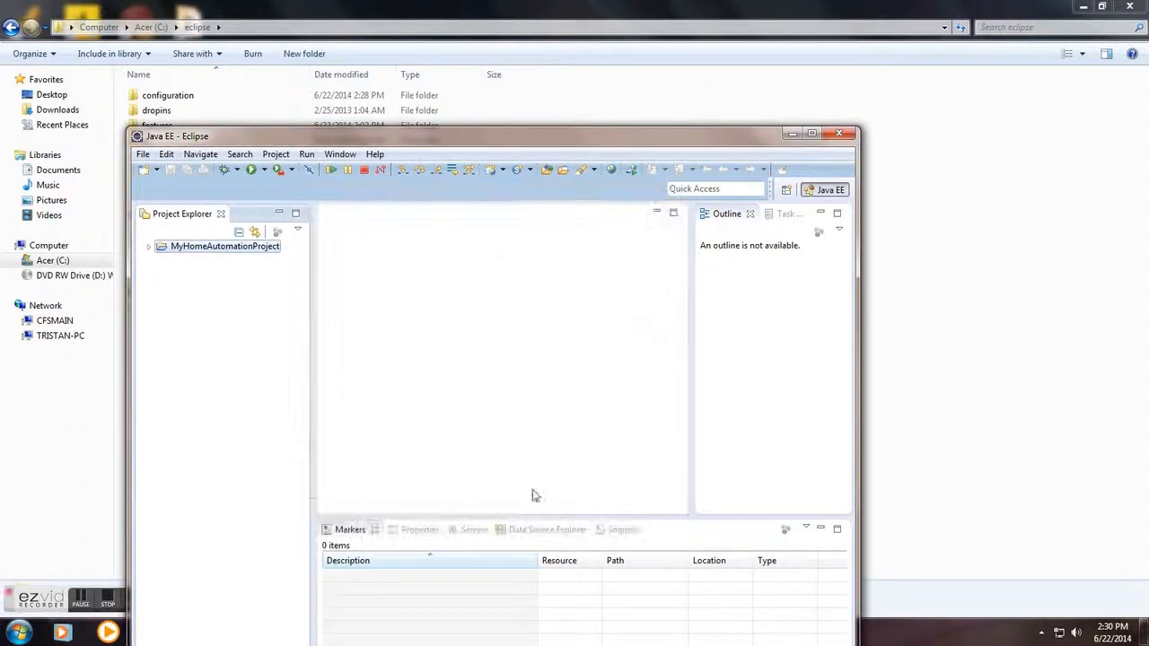
Start a new DAQ device in MyHomeAutomationProject named RandomDataGraphDevice and proceed to the device choice
right_click(180, 253)
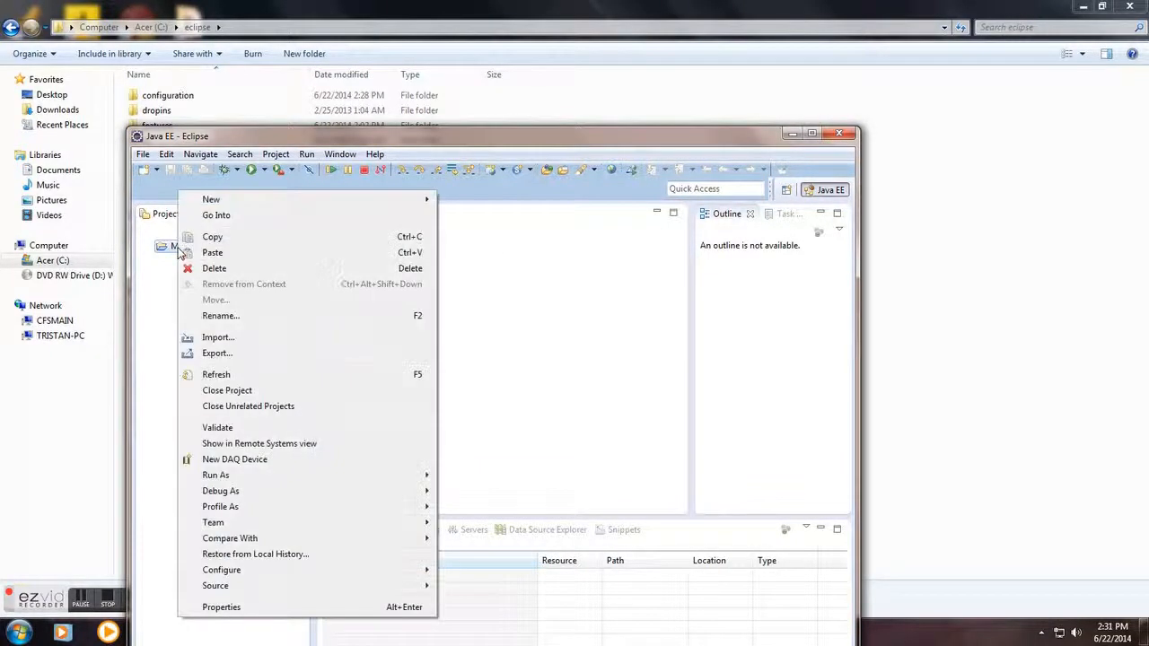
left_click(232, 461)
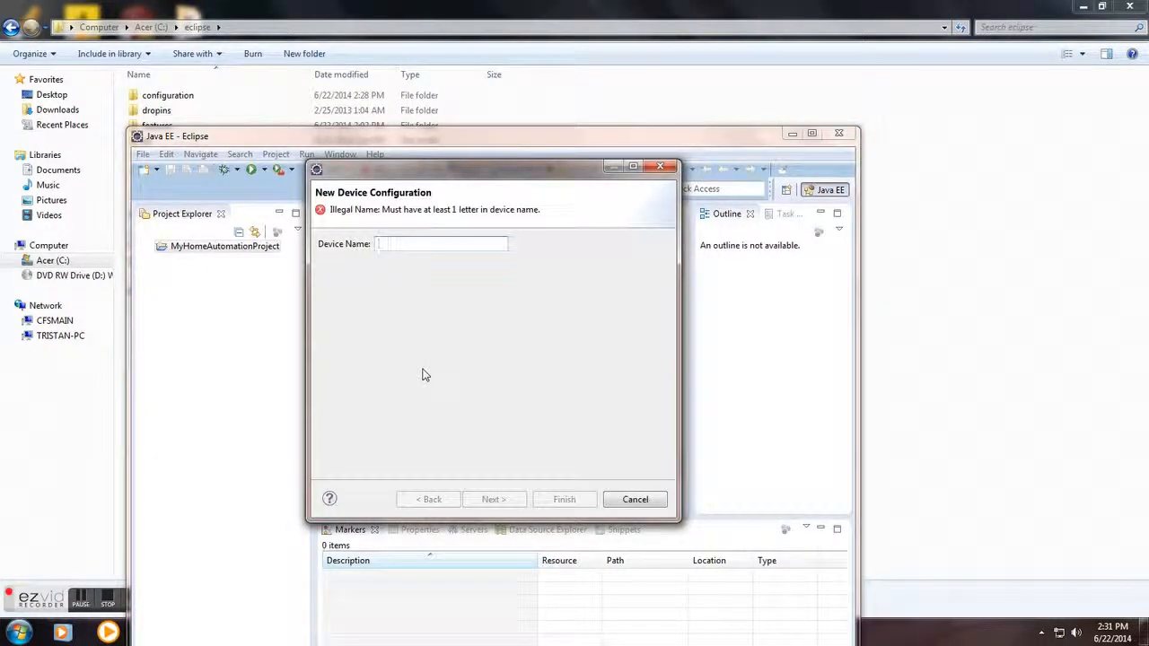
type("RandomD")
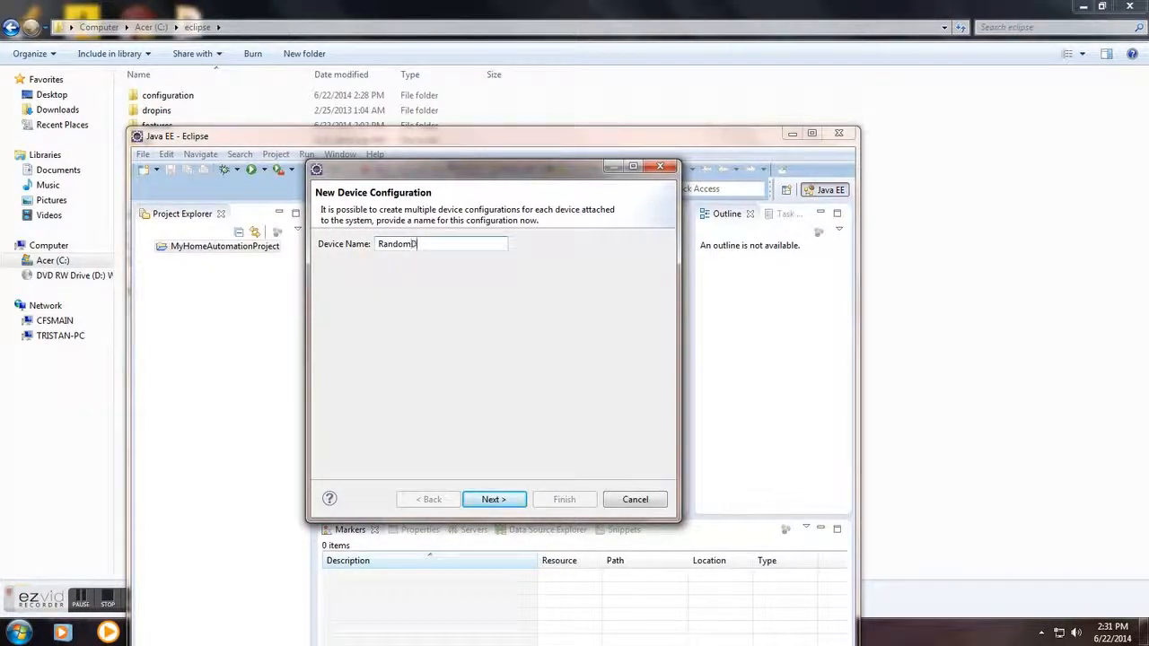
type("ataGrap")
left_click(494, 499)
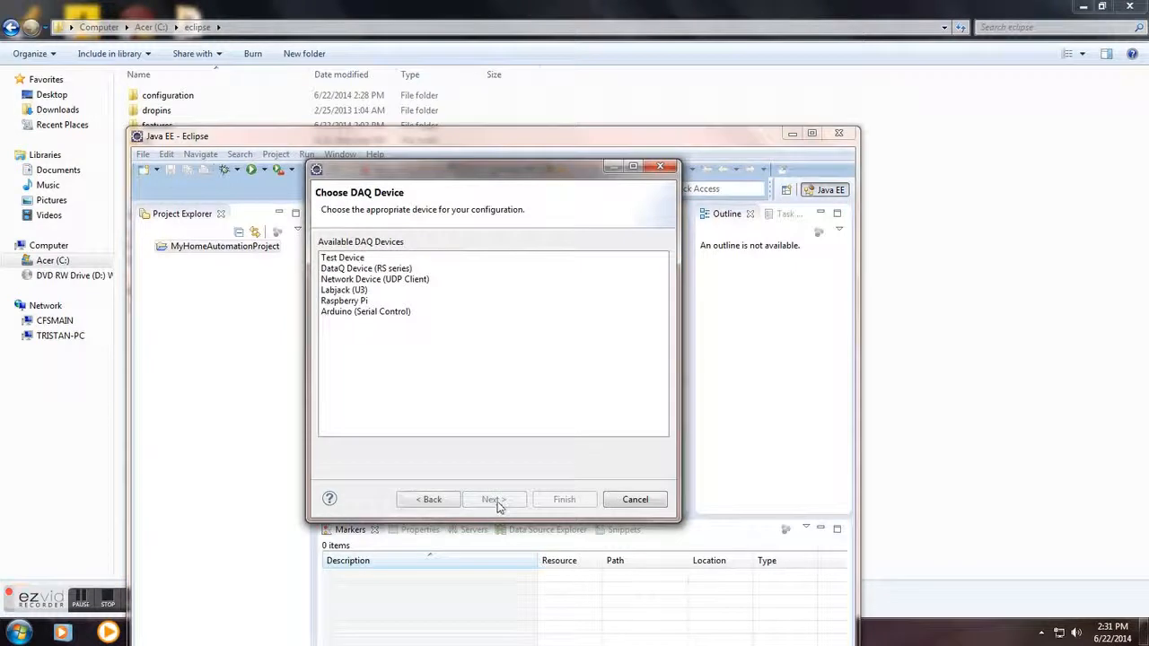
Choose Test Device, set its analog channel count to 3, keep the 500 ms sleep time, and finish the device configuration
left_click(348, 259)
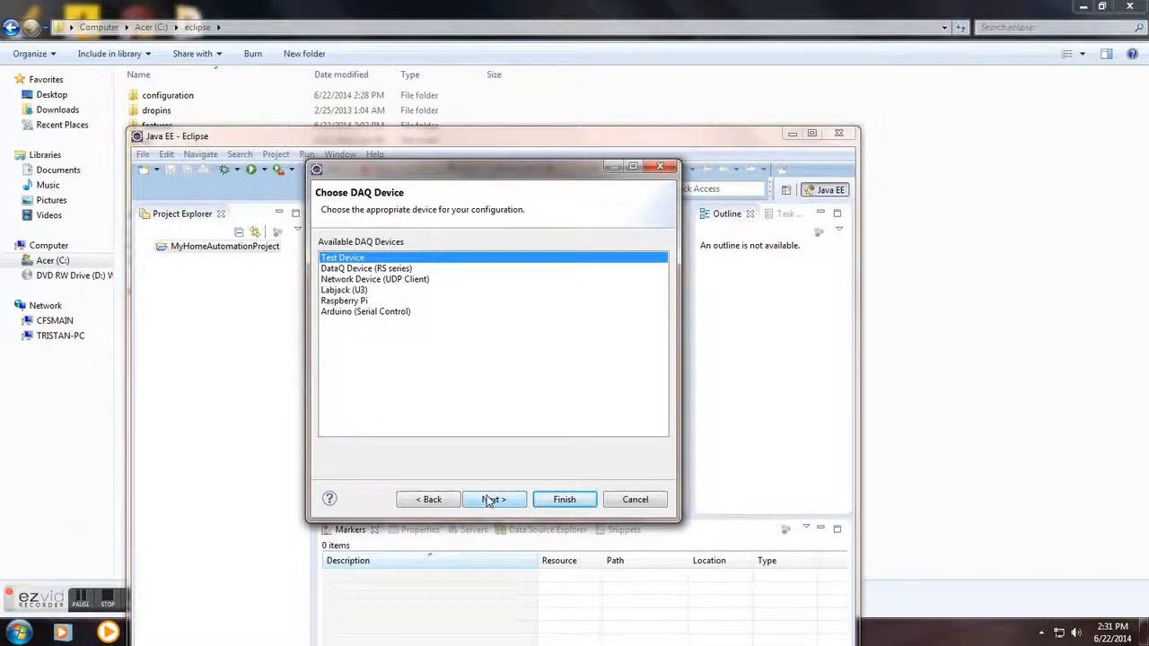
left_click(489, 499)
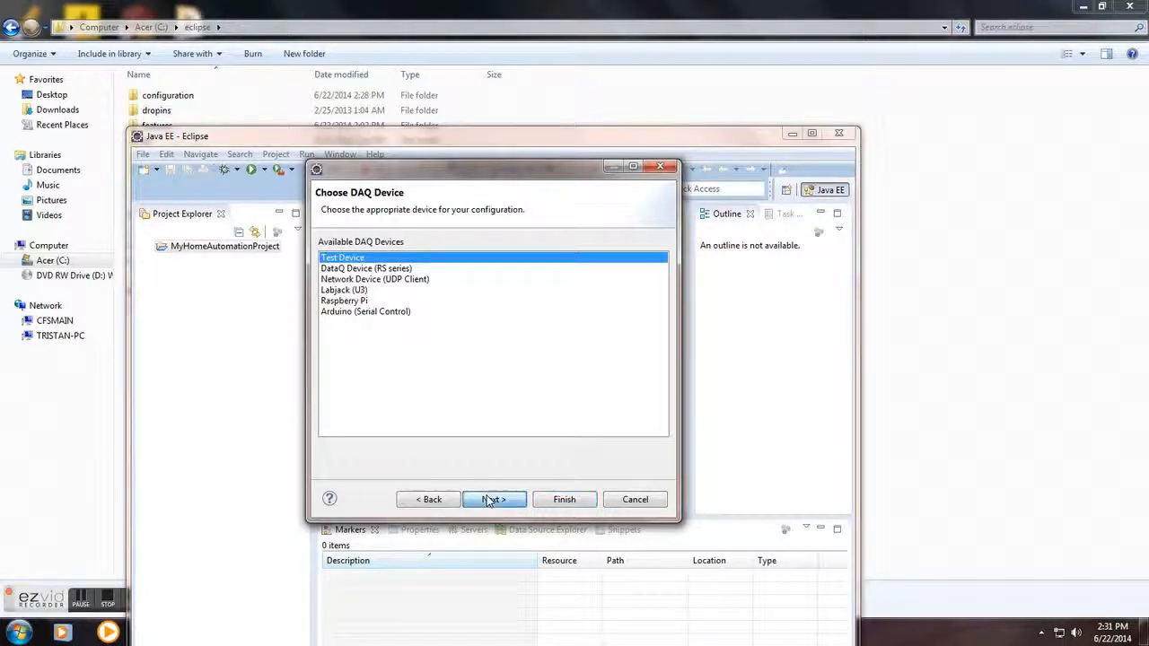
left_click(442, 290)
left_click(442, 291)
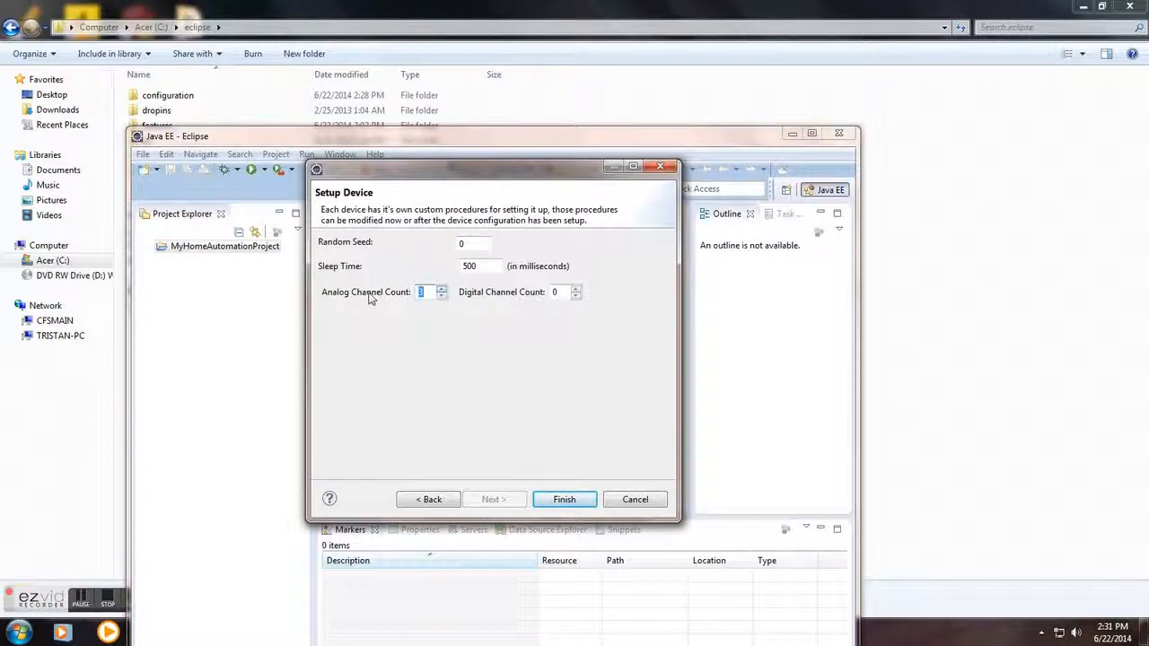
left_click_drag(478, 265, 449, 266)
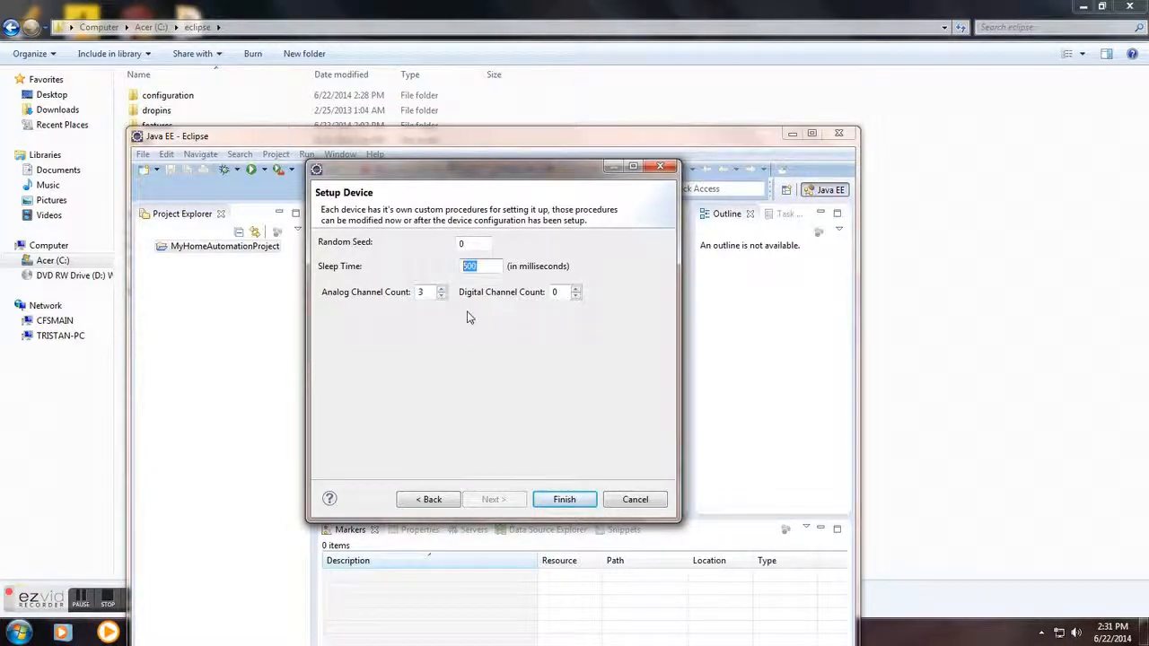
left_click(563, 500)
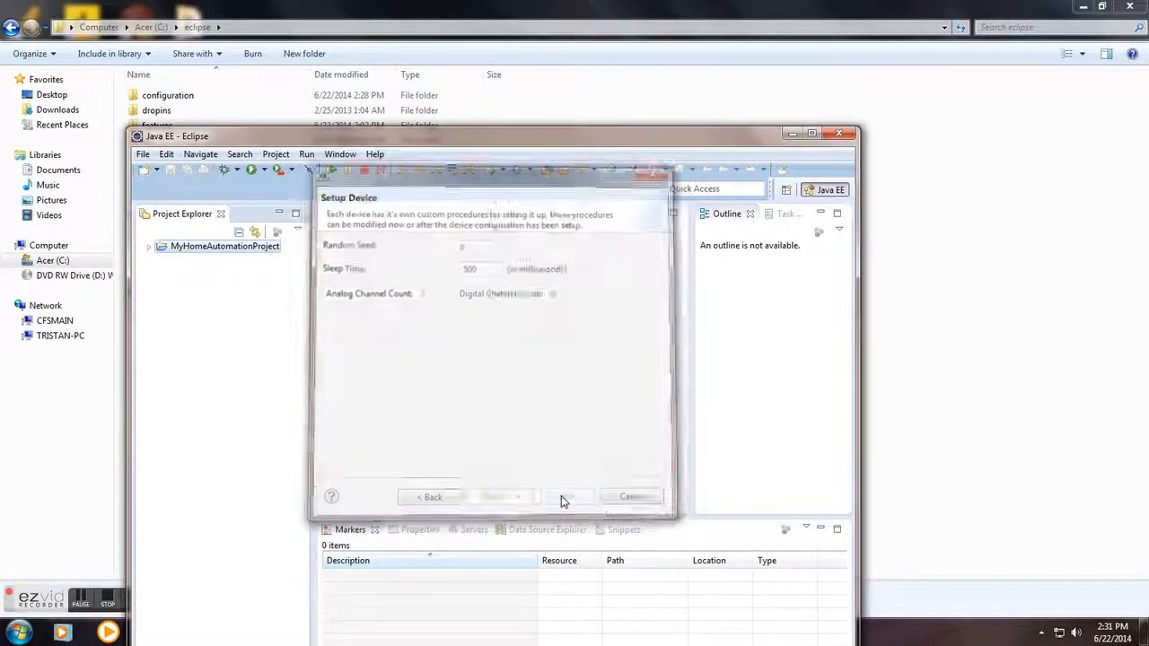
Open RandomDataGraphDevice.dqf from MyHomeAutomationProject and display its channel descriptions
left_click(149, 249)
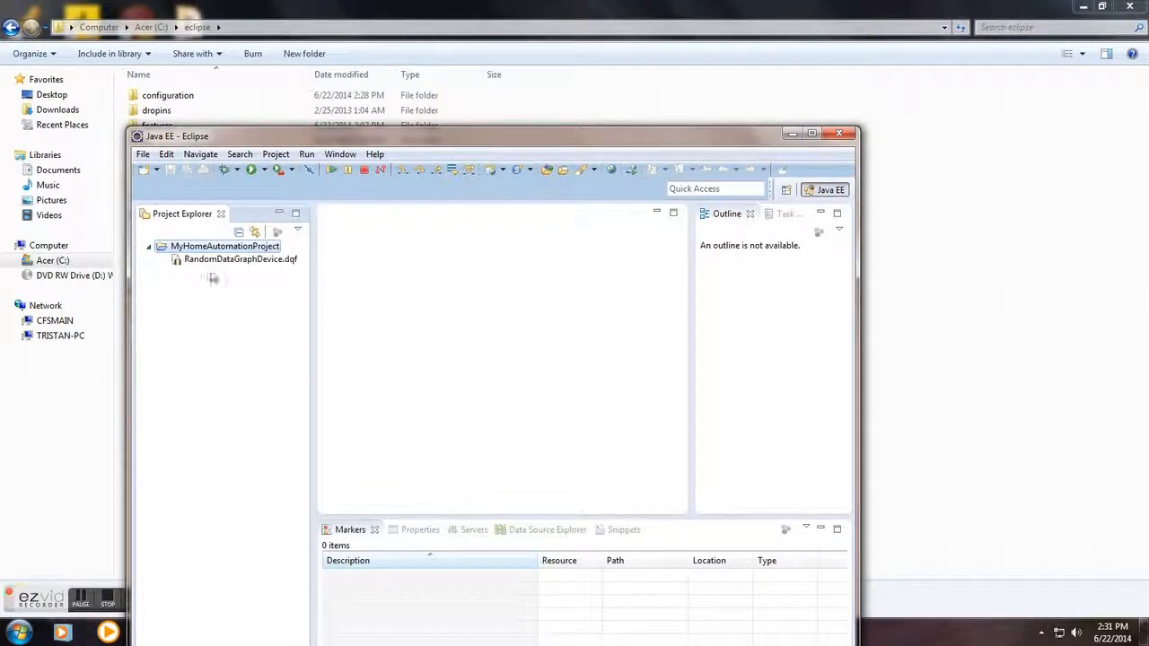
double_click(216, 260)
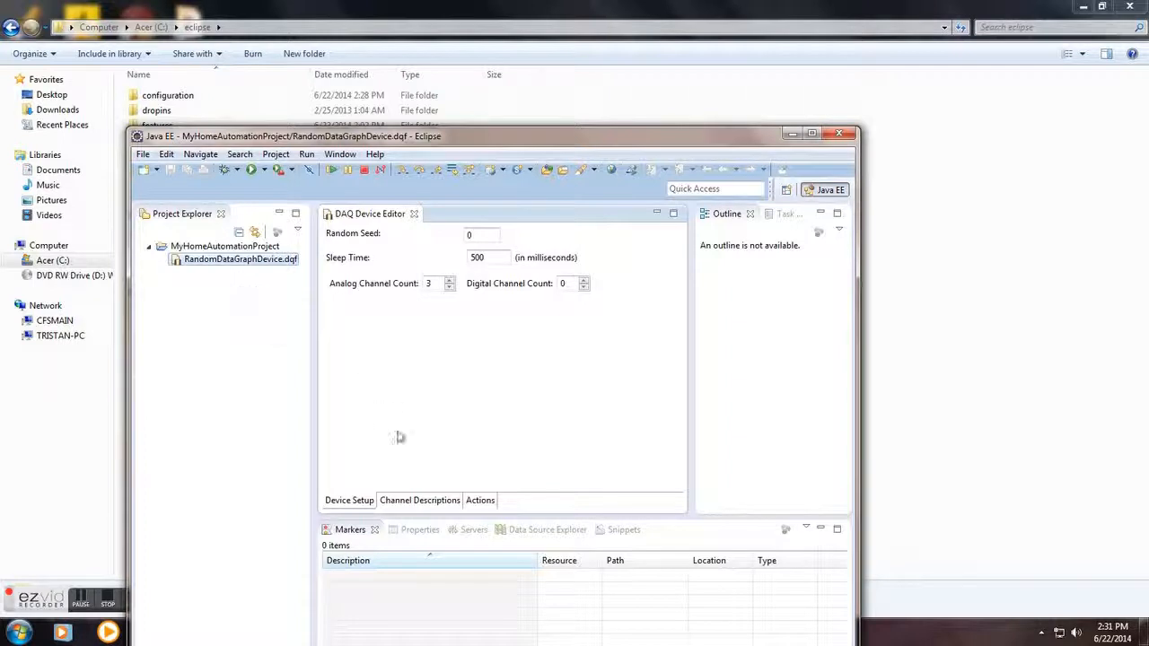
left_click(409, 501)
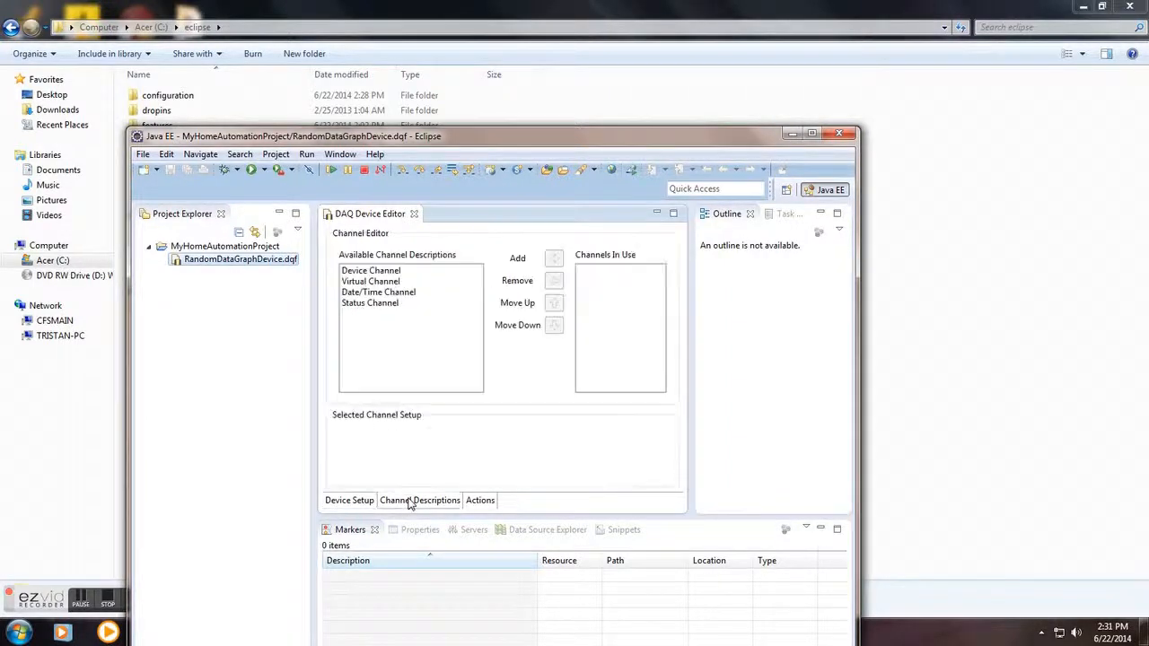
Enlarge the device editor by maximizing the window, closing the Outline and Task List views, and narrowing the Project Explorer
left_click(811, 133)
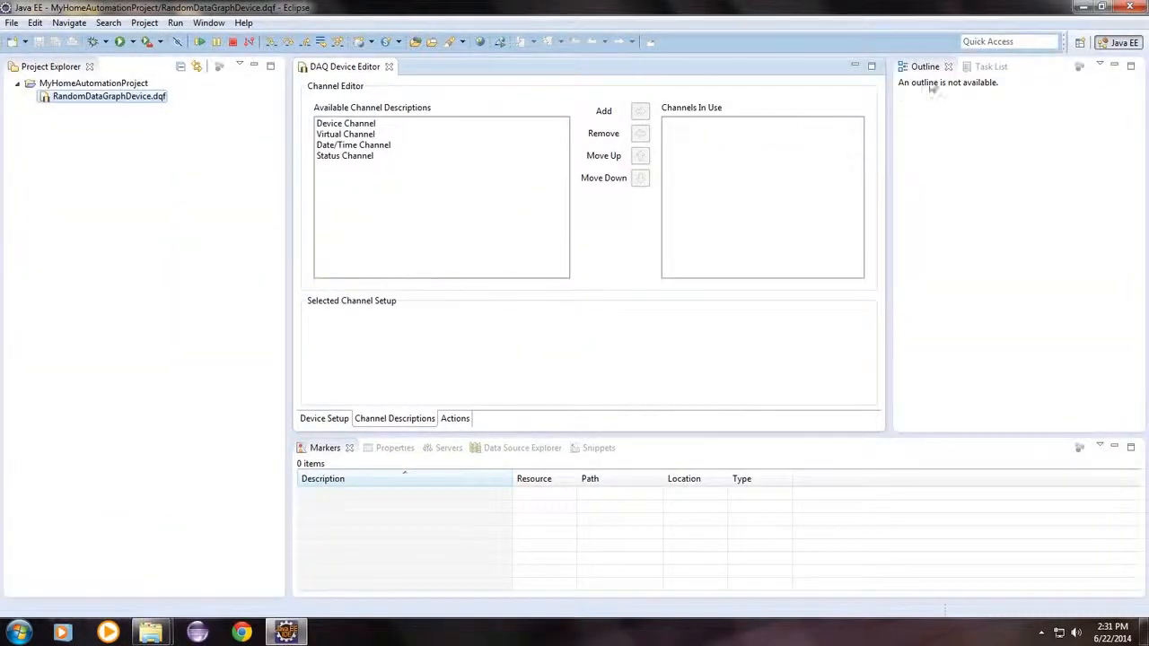
left_click(949, 66)
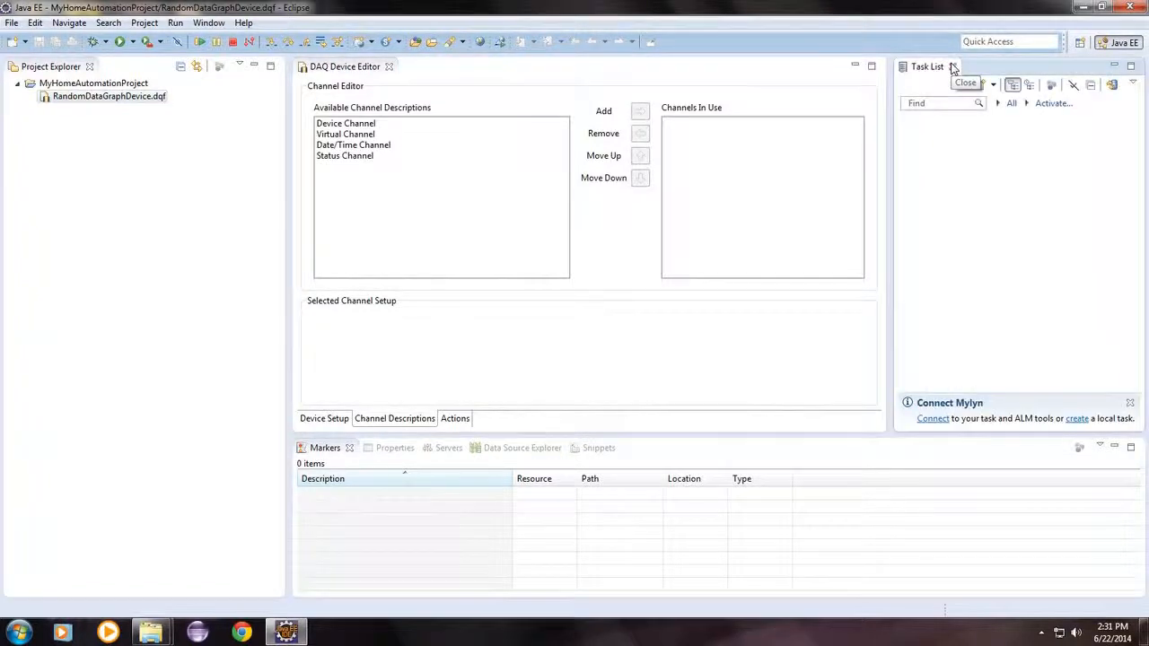
left_click(953, 67)
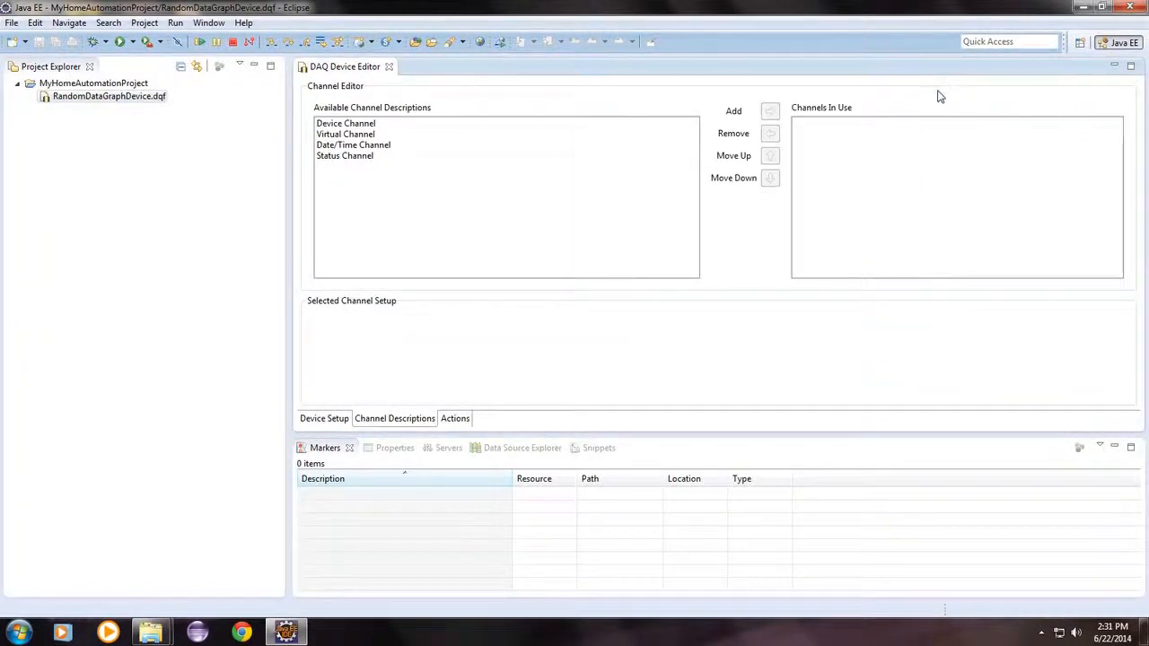
left_click_drag(288, 200, 223, 210)
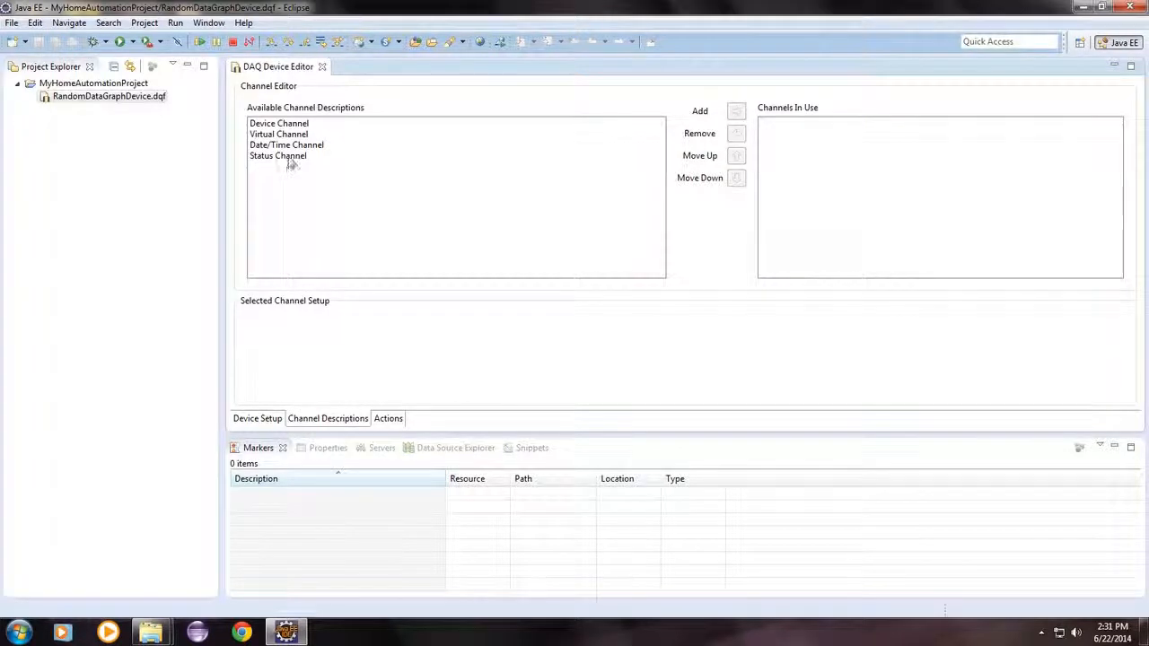
Add a Device Channel to the channels in use, name it LivingRoomTemp, and assign it to channel 0
left_click(289, 124)
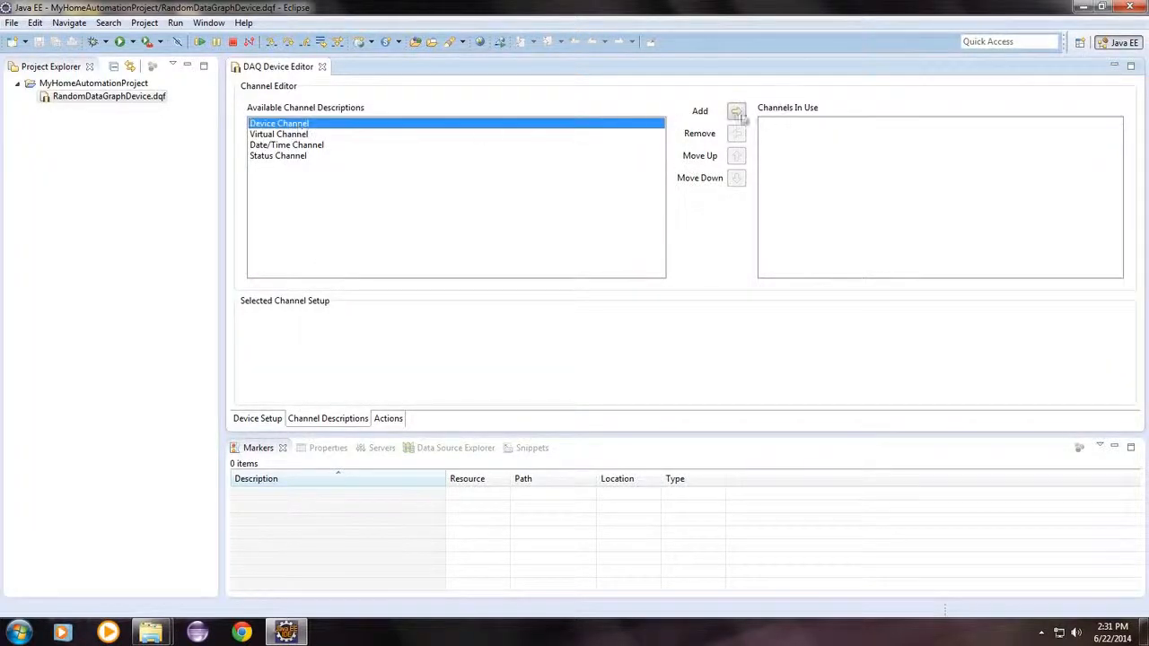
left_click(736, 112)
left_click(750, 124)
double_click(377, 280)
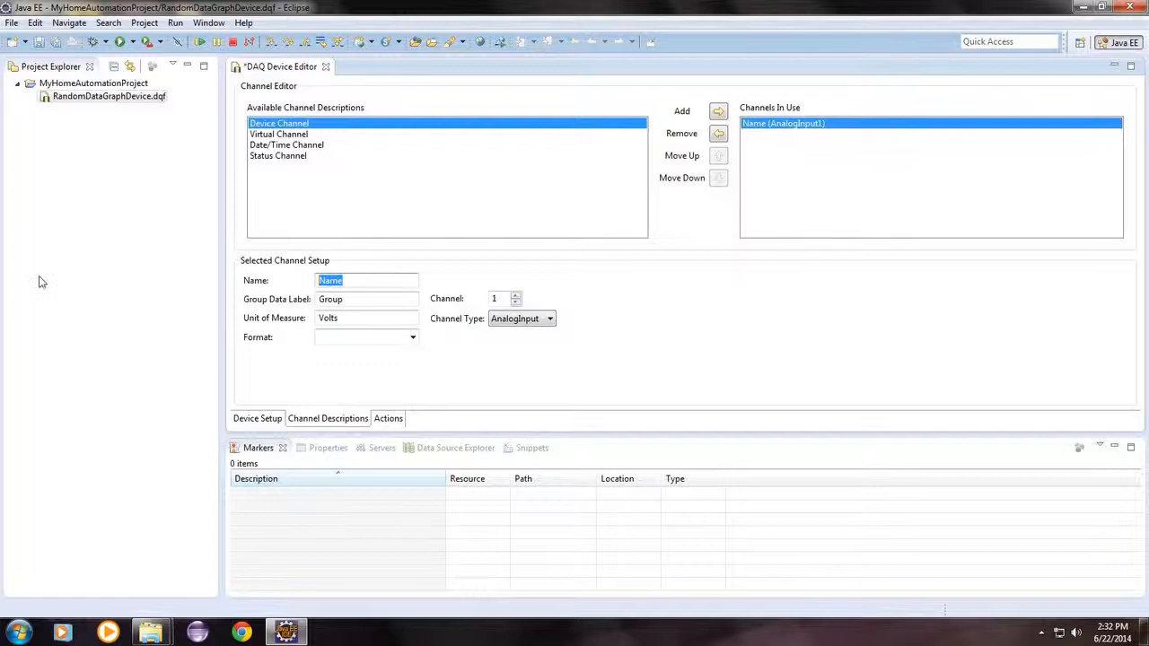
type("LivingRo")
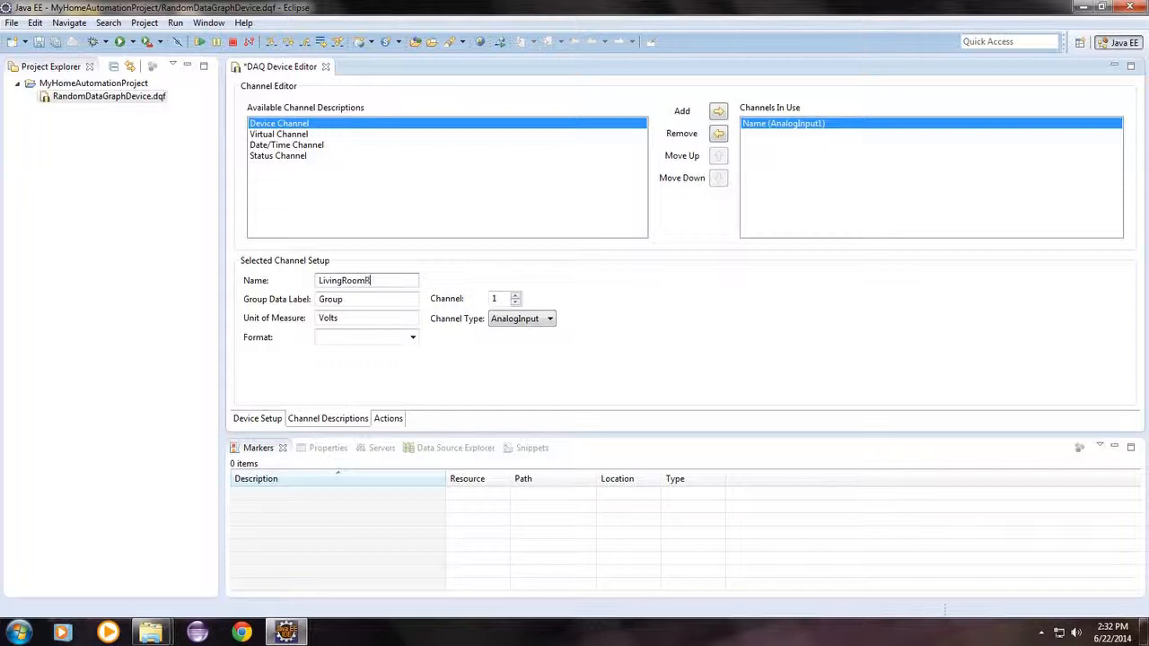
type("omTemp")
left_click(515, 302)
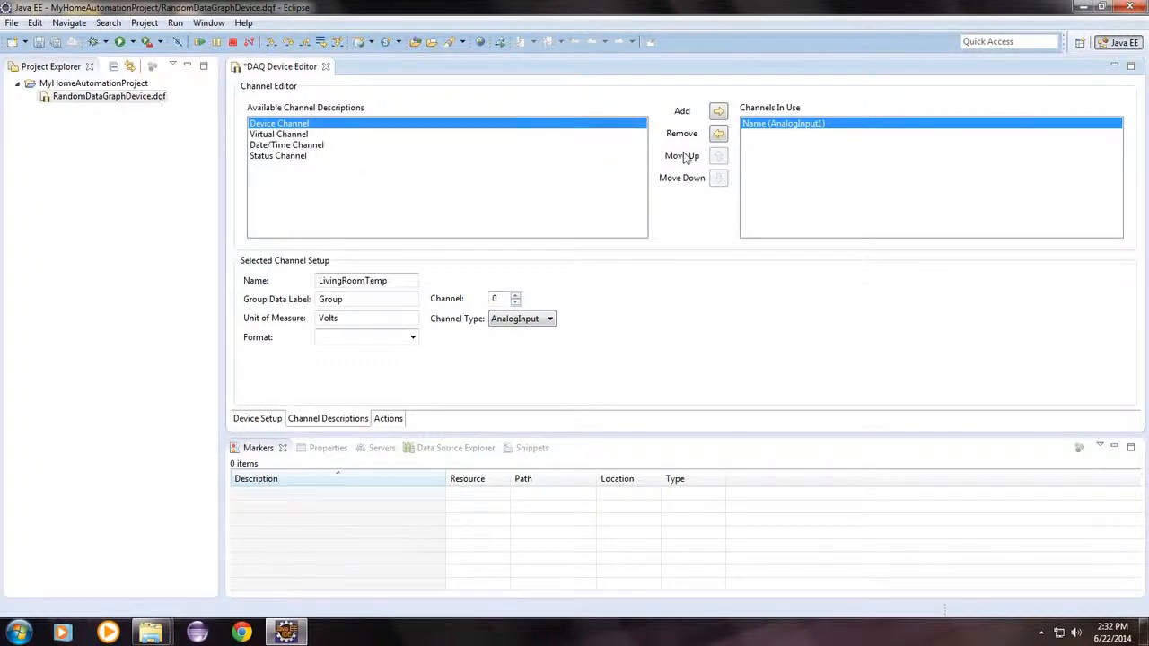
Add a second Device Channel to the channels in use and name it OutsideTemp, keeping it on channel 1
left_click(717, 110)
left_click(781, 123)
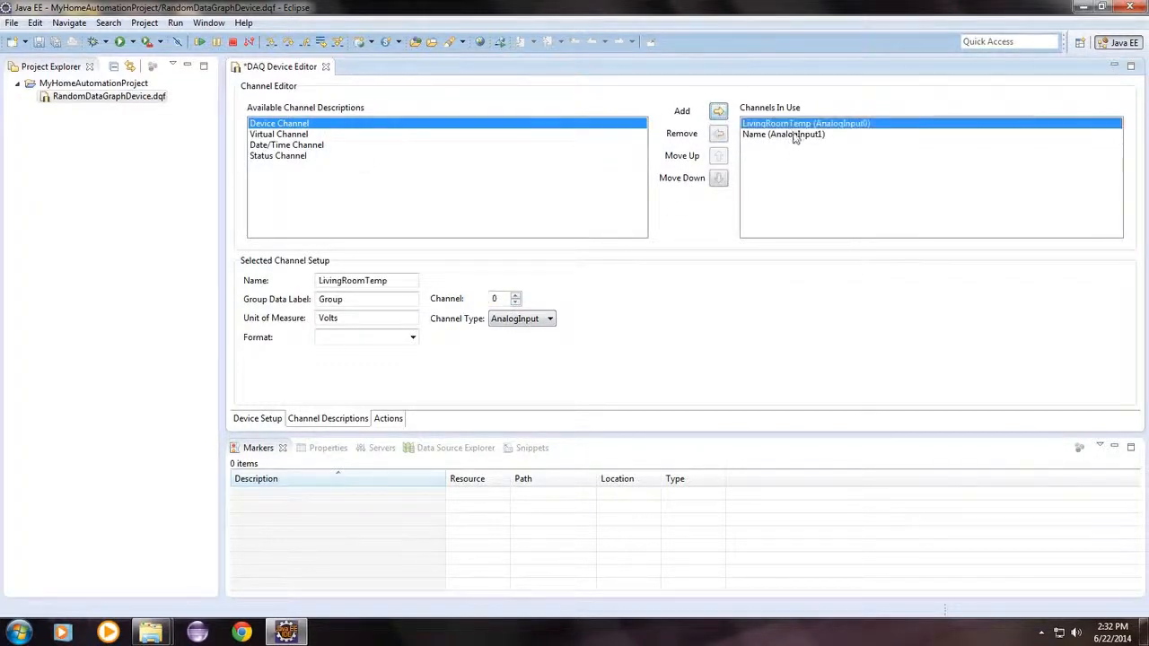
left_click(789, 134)
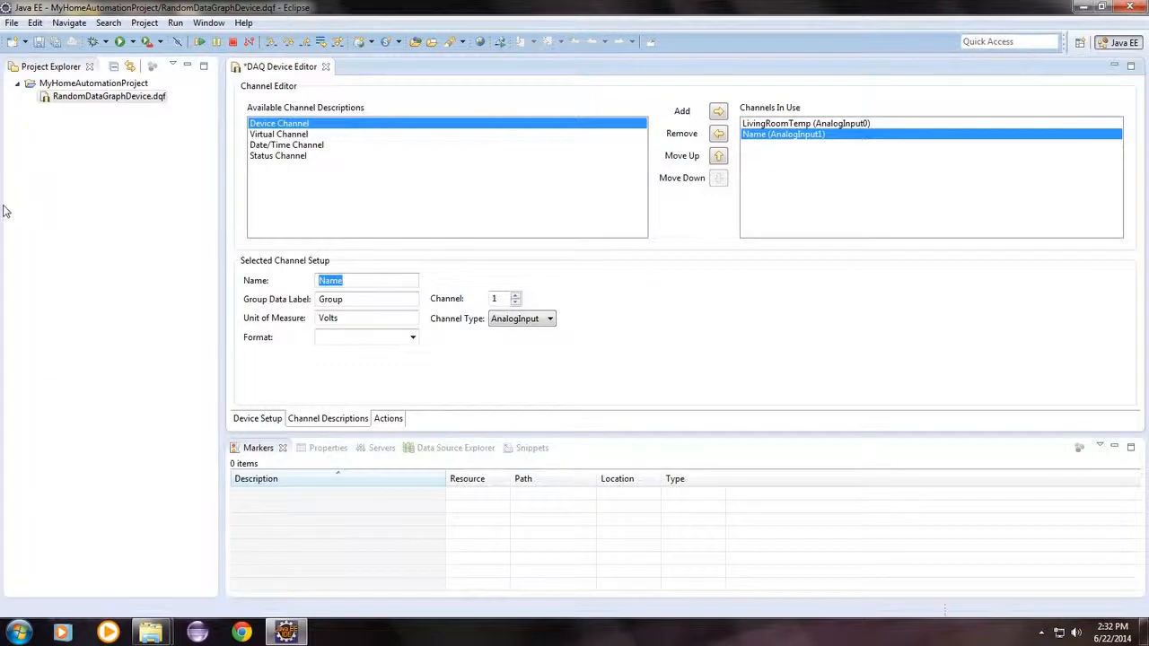
type("G")
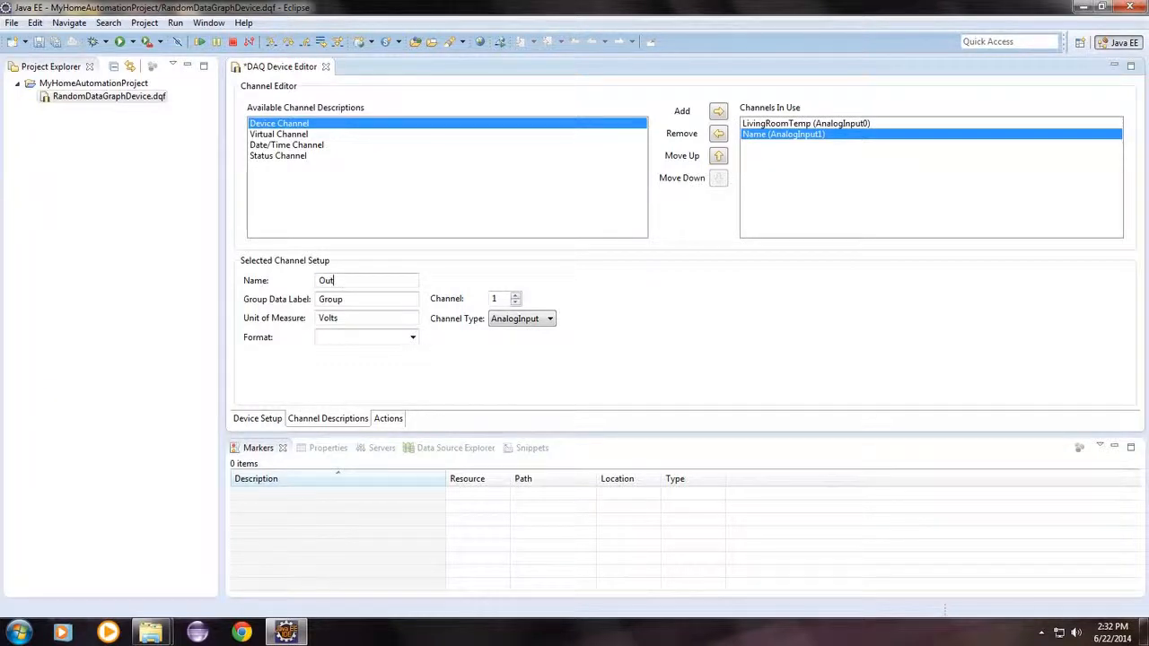
type("utsideTemp")
left_click(768, 137)
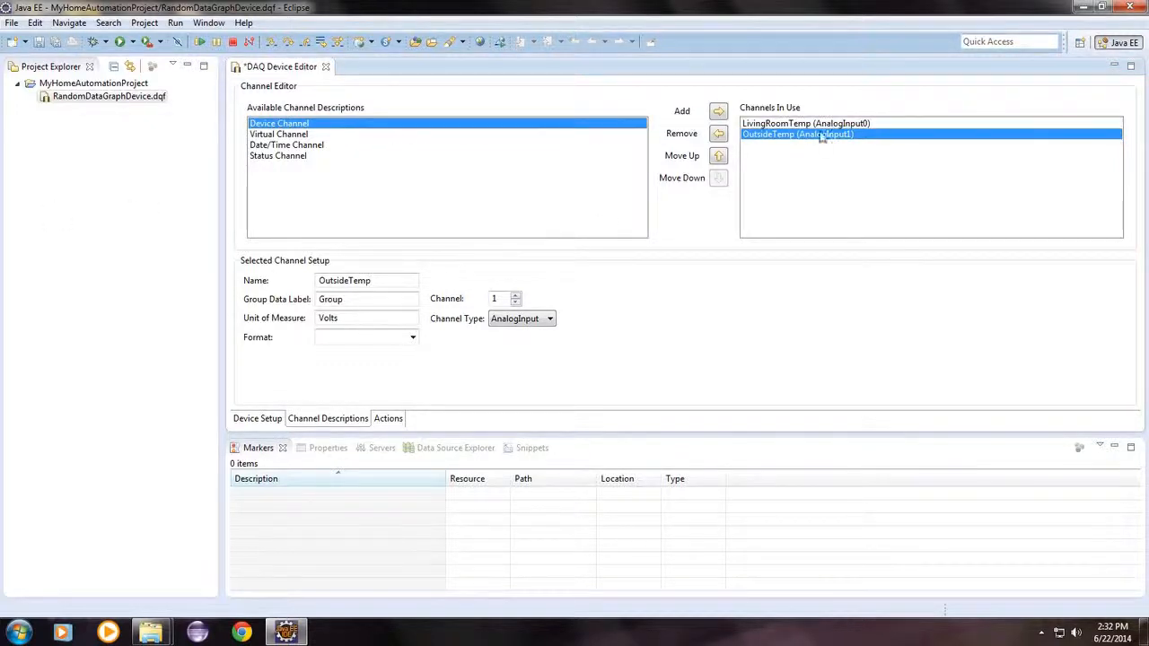
Add a third Device Channel, name it KitchenTemp, assign it to channel 2, and review the three channels in use
left_click(718, 111)
left_click(762, 146)
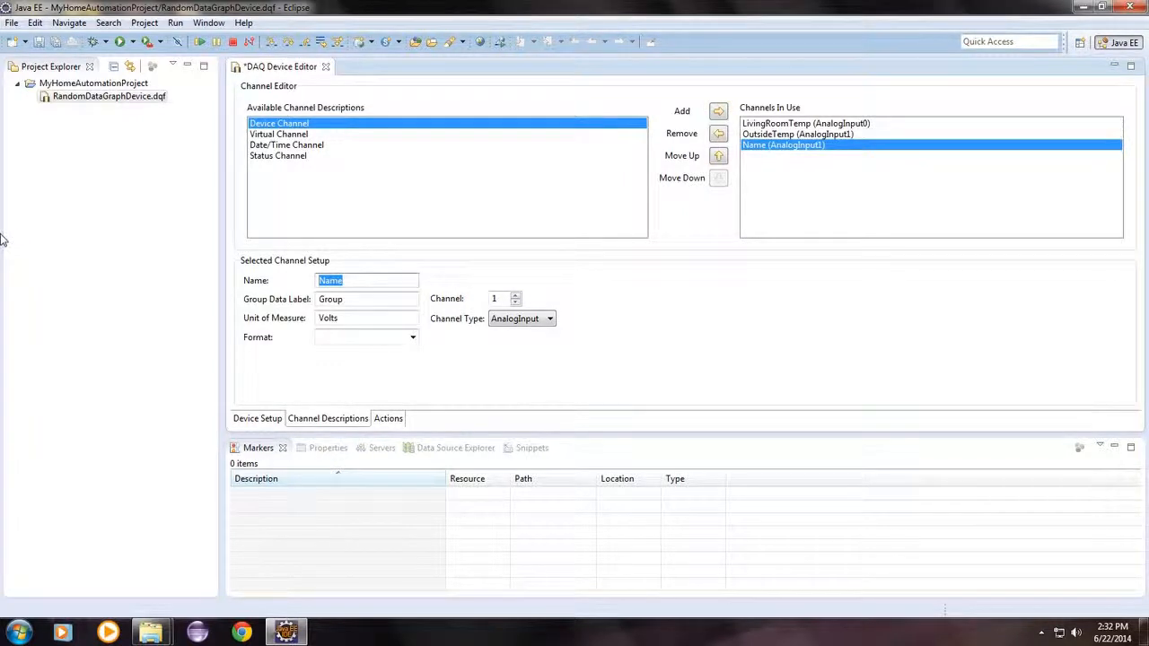
type("KitchenTemp")
left_click(515, 295)
left_click(807, 149)
left_click(821, 123)
left_click(824, 135)
left_click(826, 146)
Add a Chart action to the device's actions in use and title it ChartTemperature
left_click(401, 418)
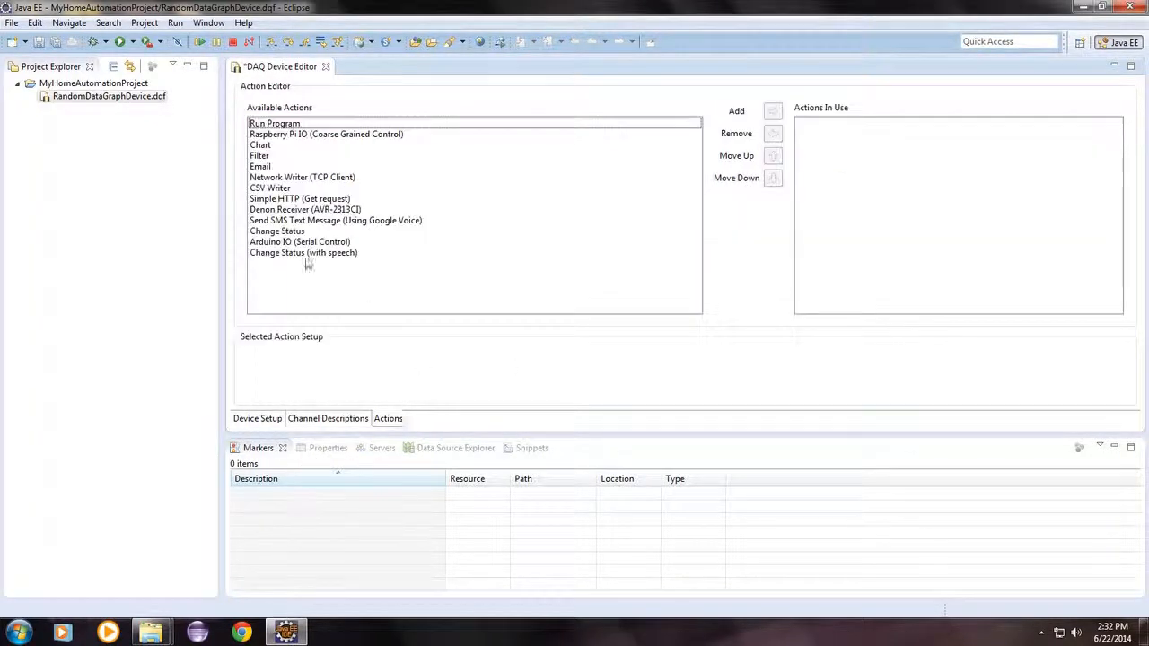
left_click(270, 147)
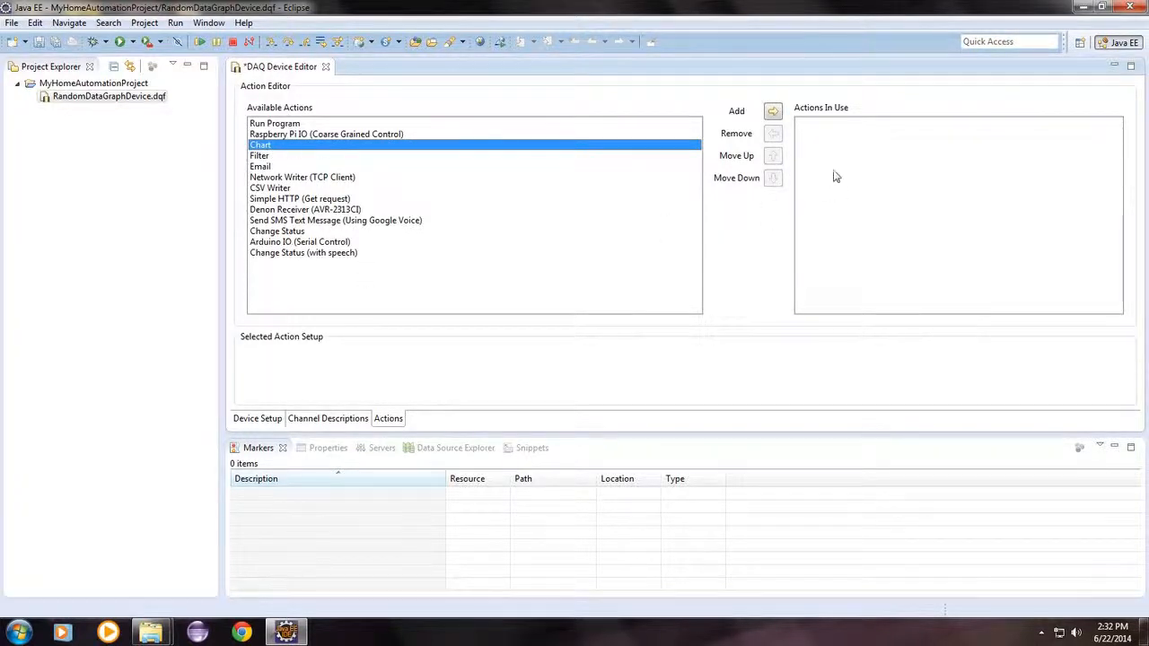
left_click(773, 112)
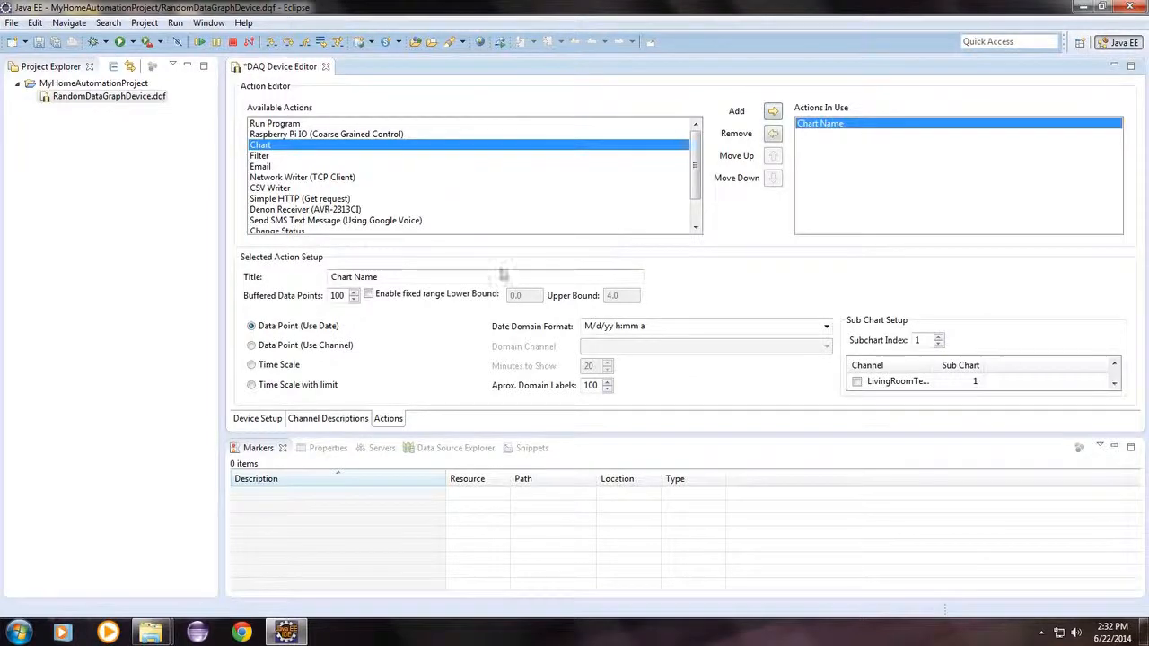
left_click_drag(415, 272, 2, 207)
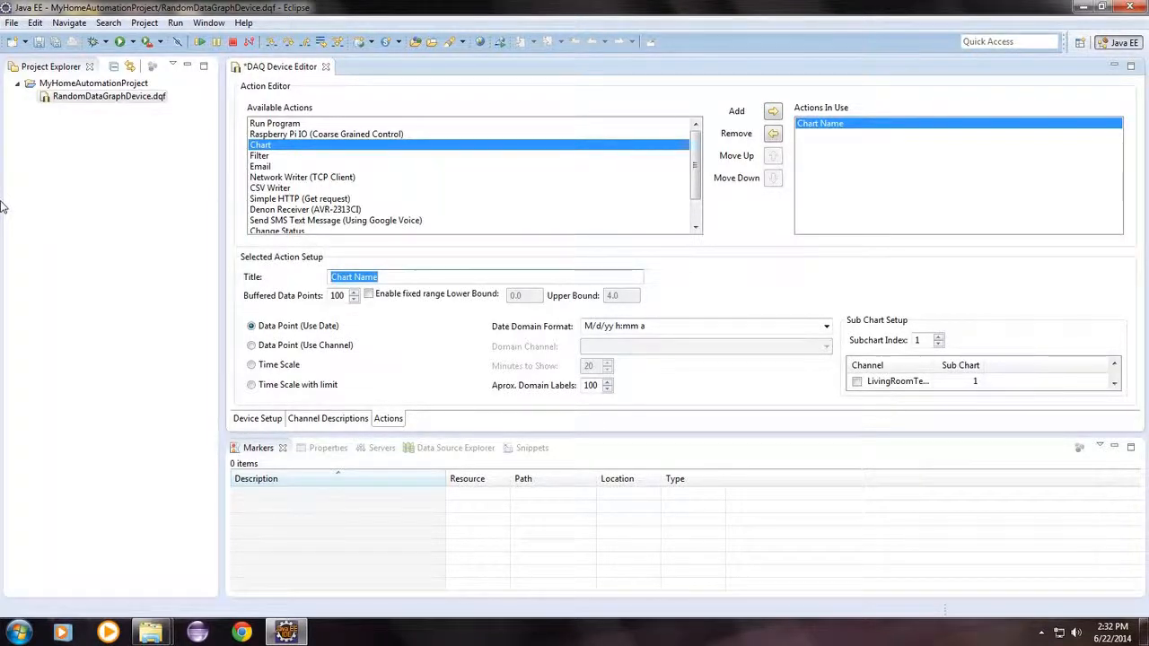
type("ChartTem")
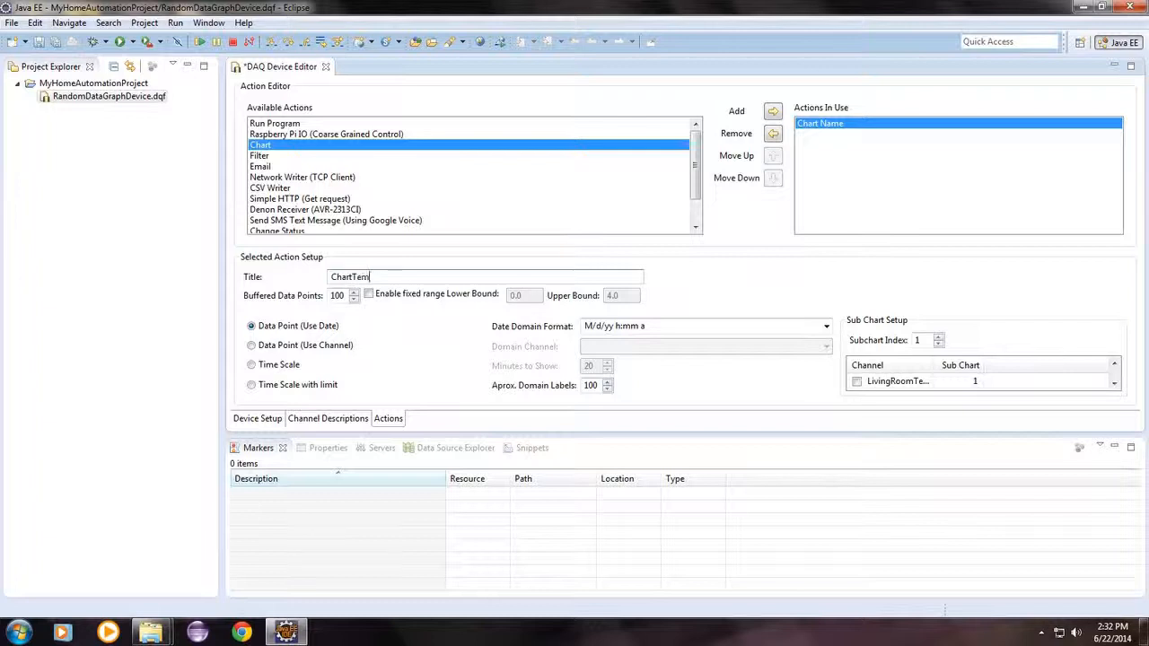
type("perature")
Enlarge the action setup area, include LivingRoomTemp, OutsideTemp and KitchenTemp in subchart 1, and widen the Channel column
left_click_drag(578, 436, 578, 539)
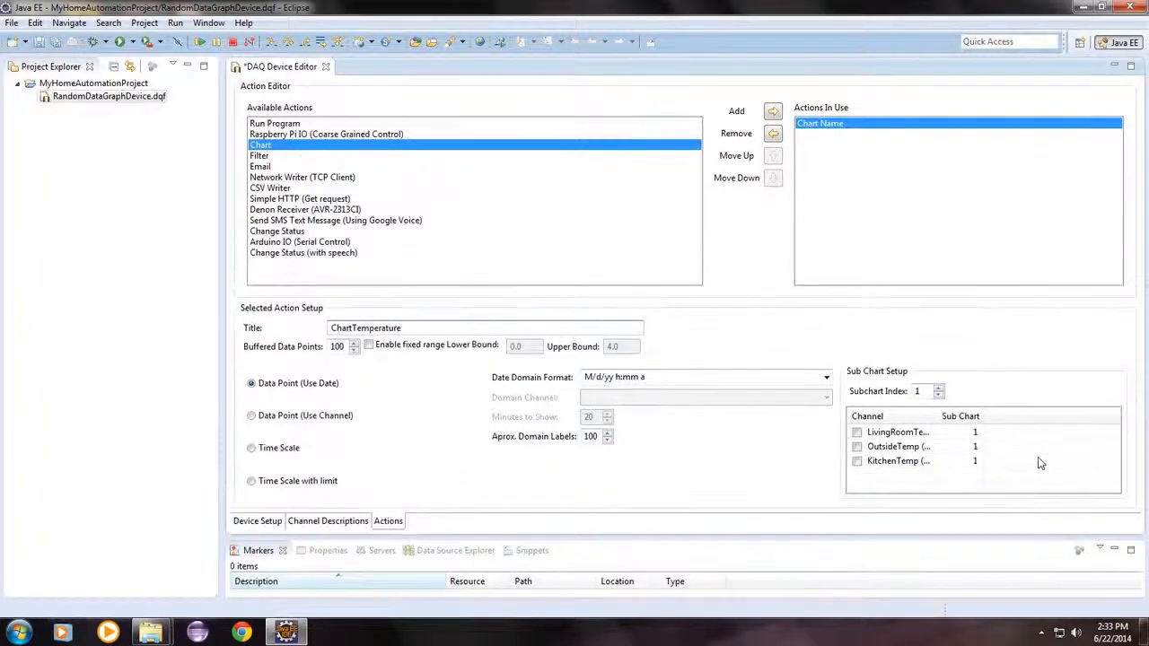
left_click(856, 432)
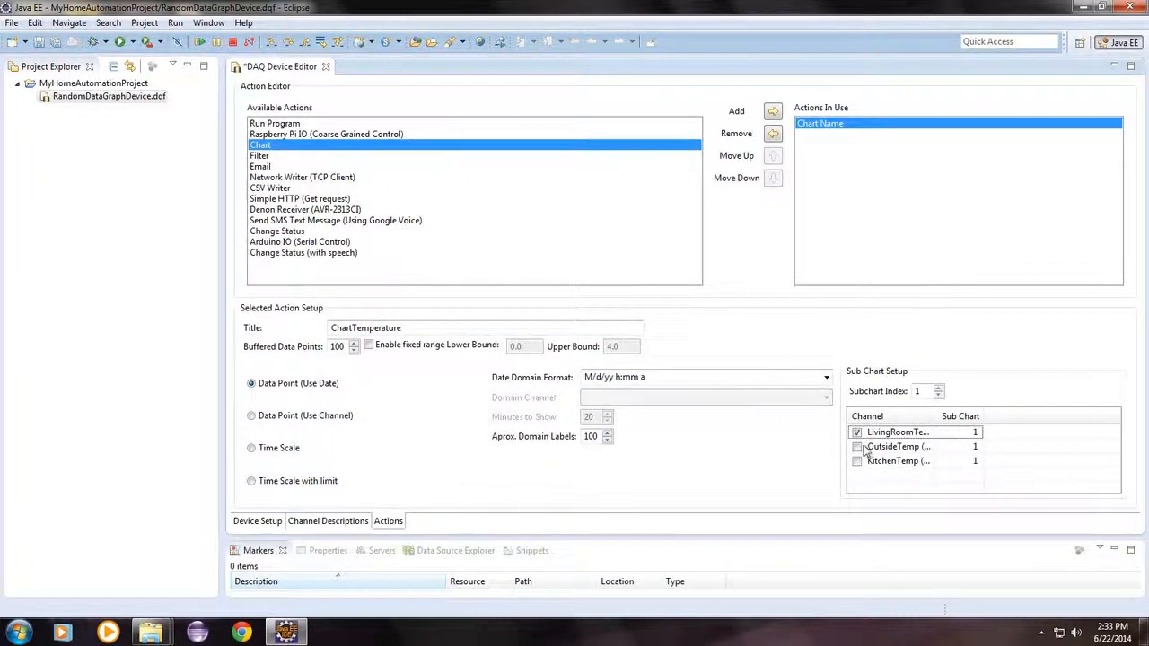
left_click(856, 460)
left_click_drag(937, 416, 1025, 415)
left_click(982, 446)
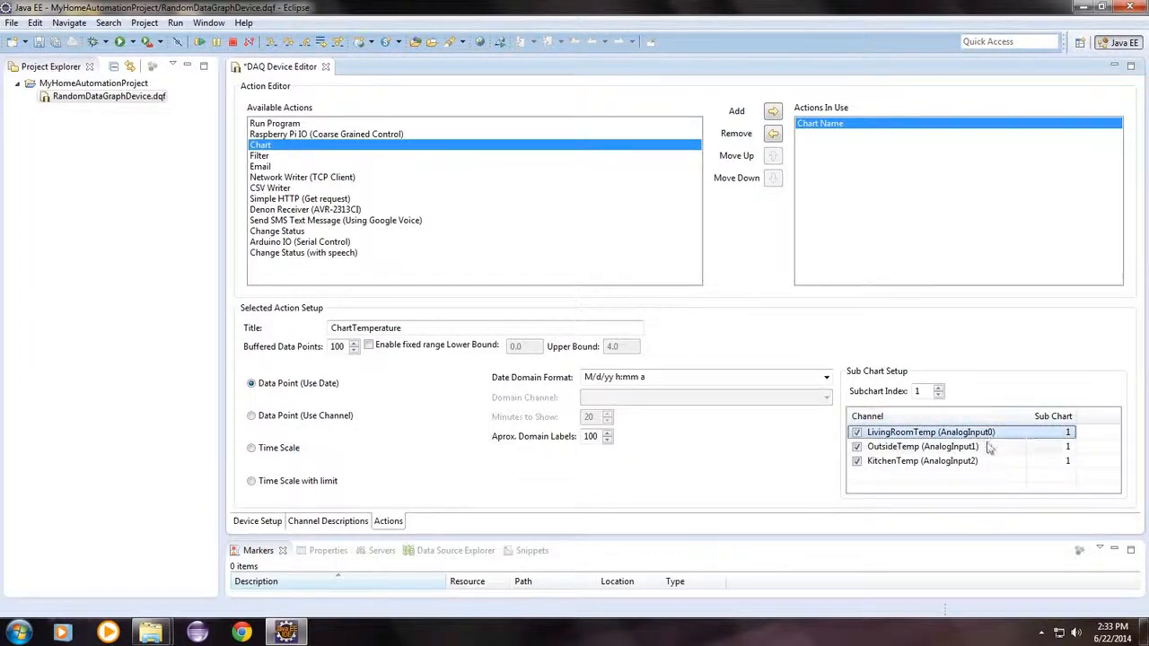
left_click(978, 461)
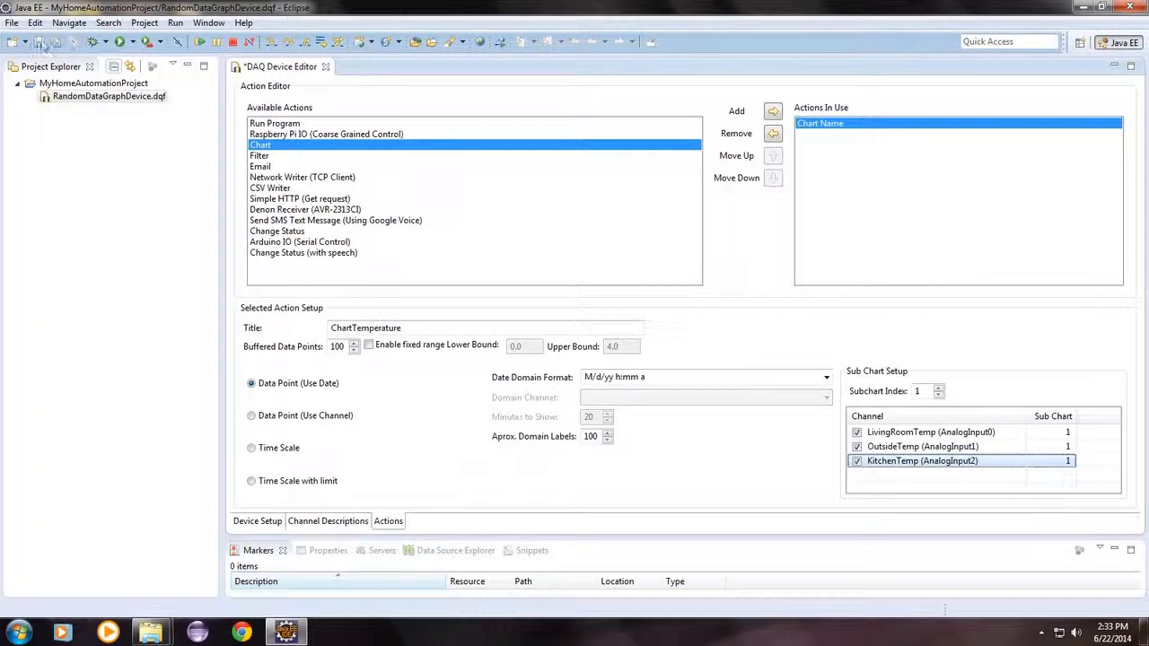
Save and close the device configuration, and start RandomDataGraphDevice.dqf to display its live chart
left_click(40, 42)
left_click(326, 66)
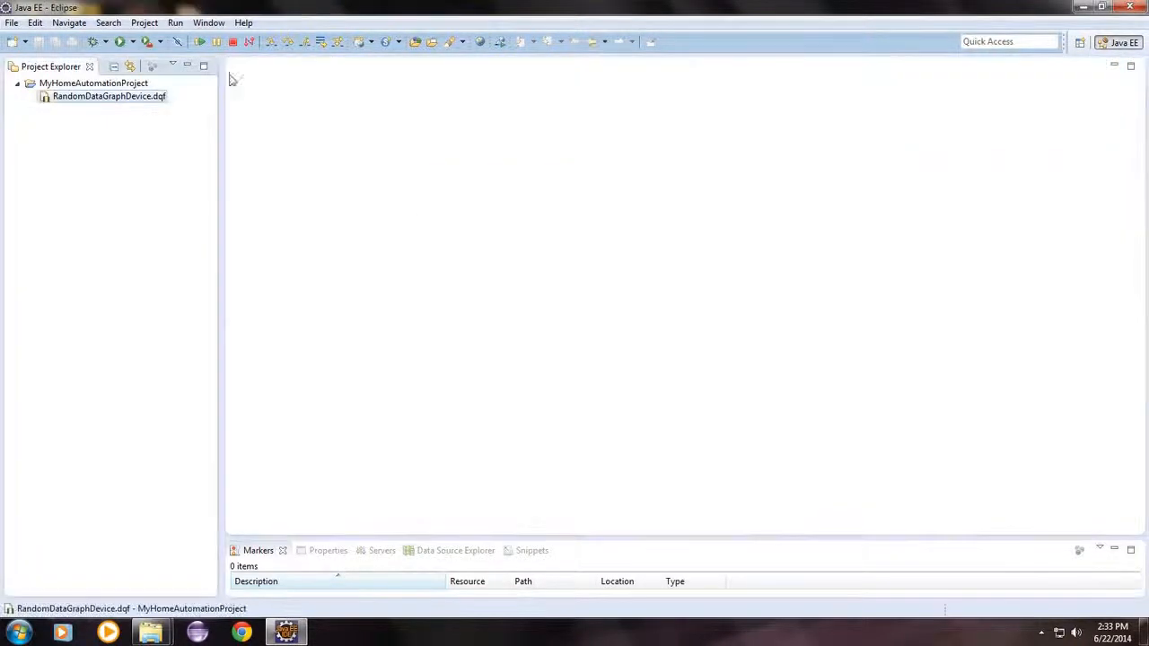
right_click(102, 98)
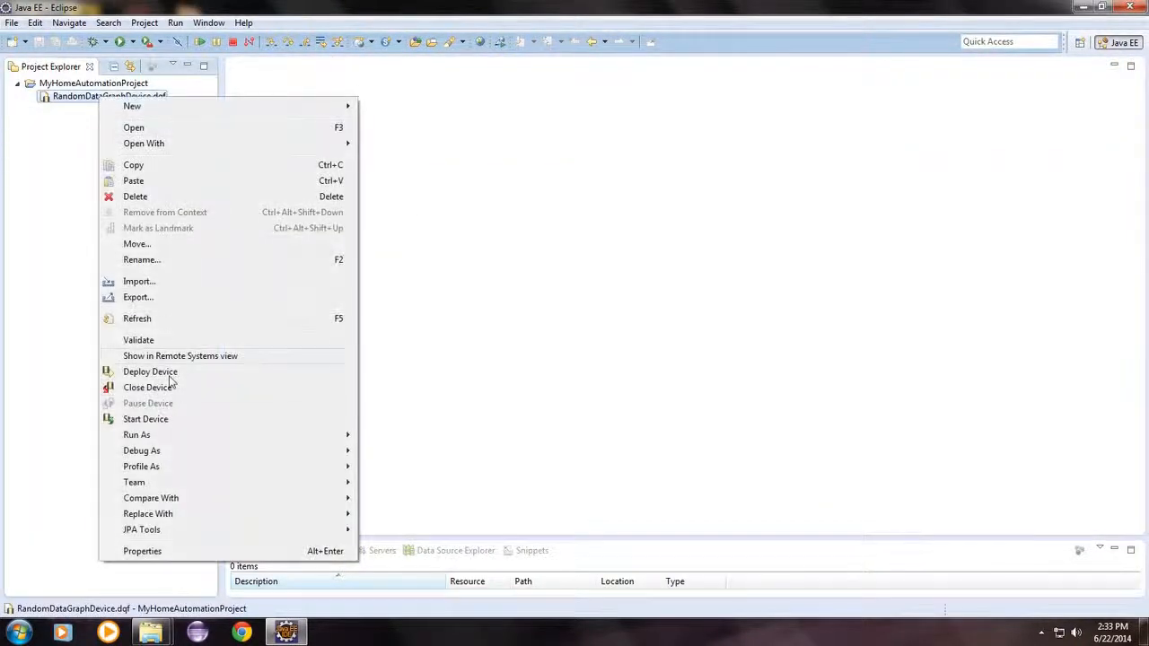
left_click(145, 419)
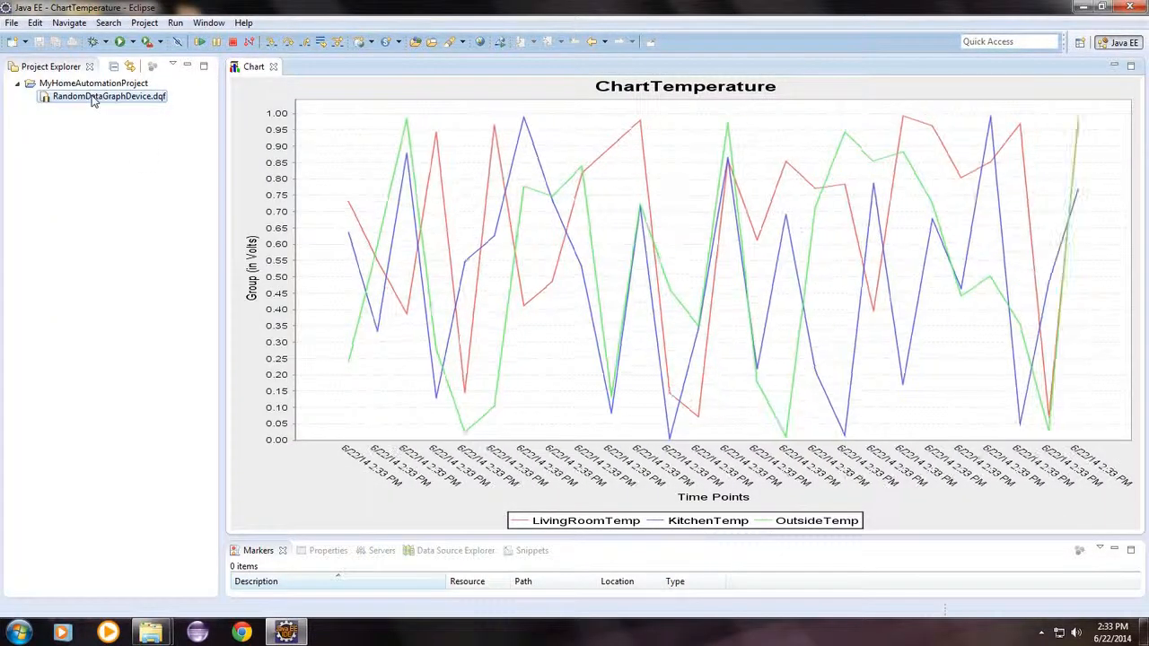
Close the running RandomDataGraphDevice.dqf device and enlarge the Markers view area
right_click(94, 99)
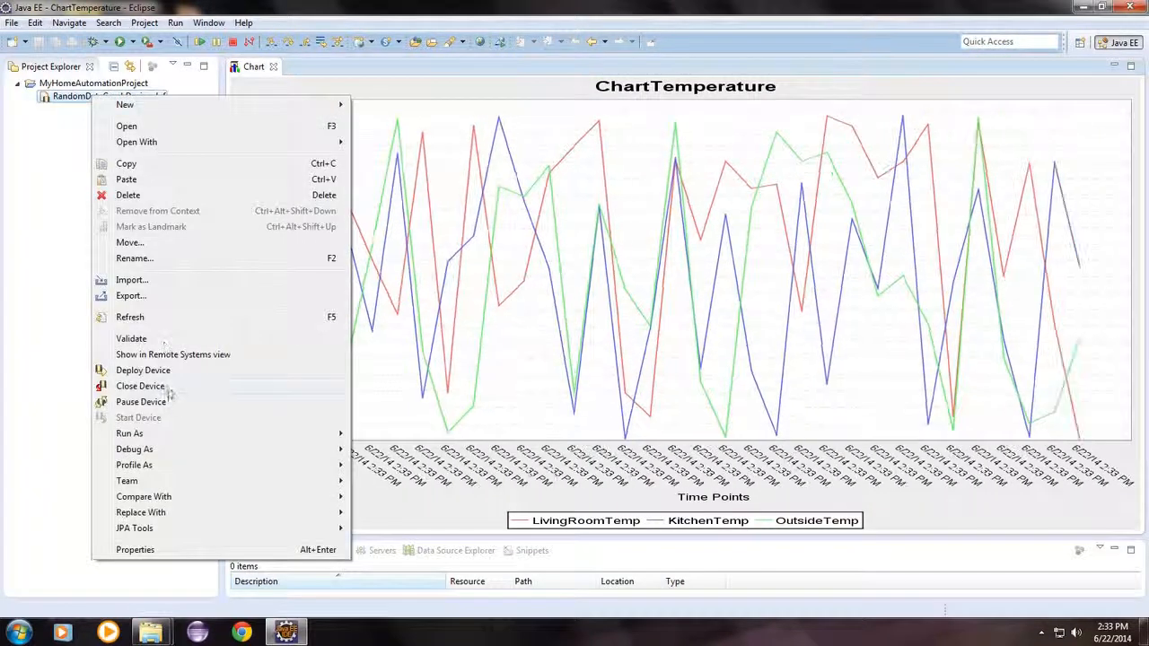
left_click(166, 388)
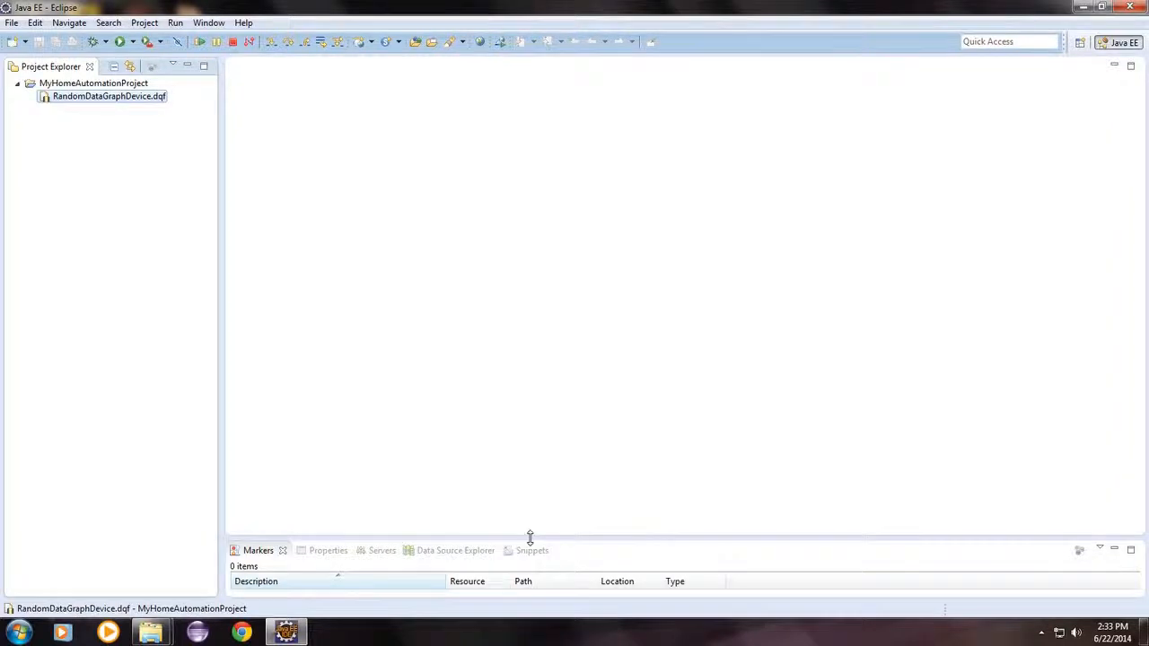
left_click_drag(530, 539, 514, 384)
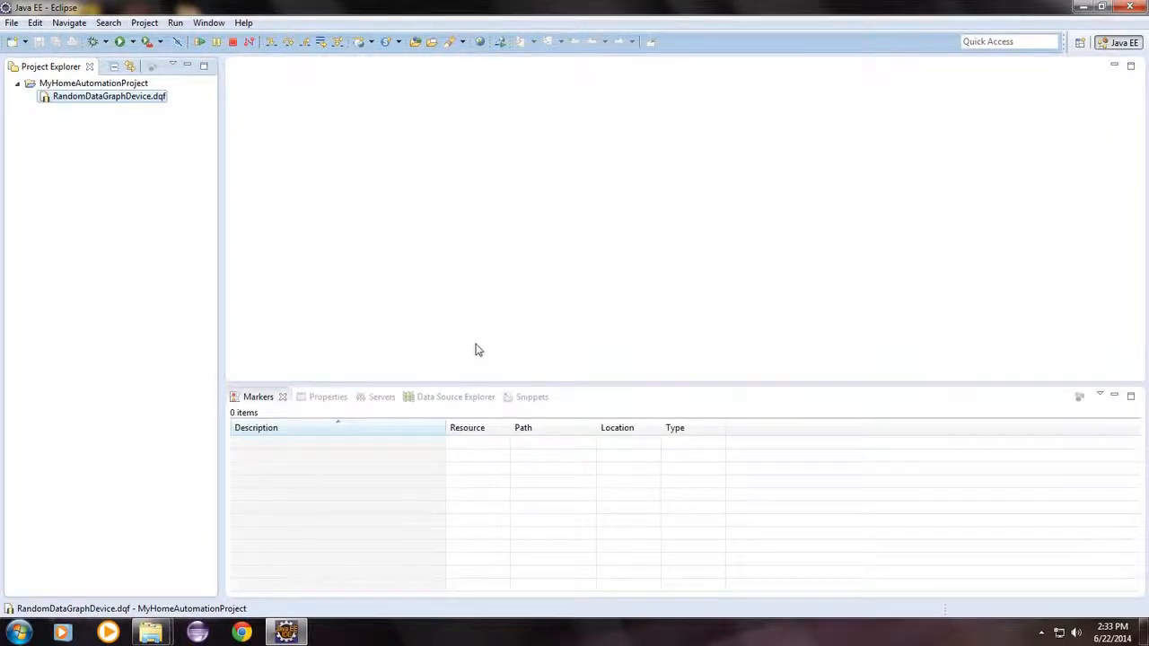
left_click(244, 24)
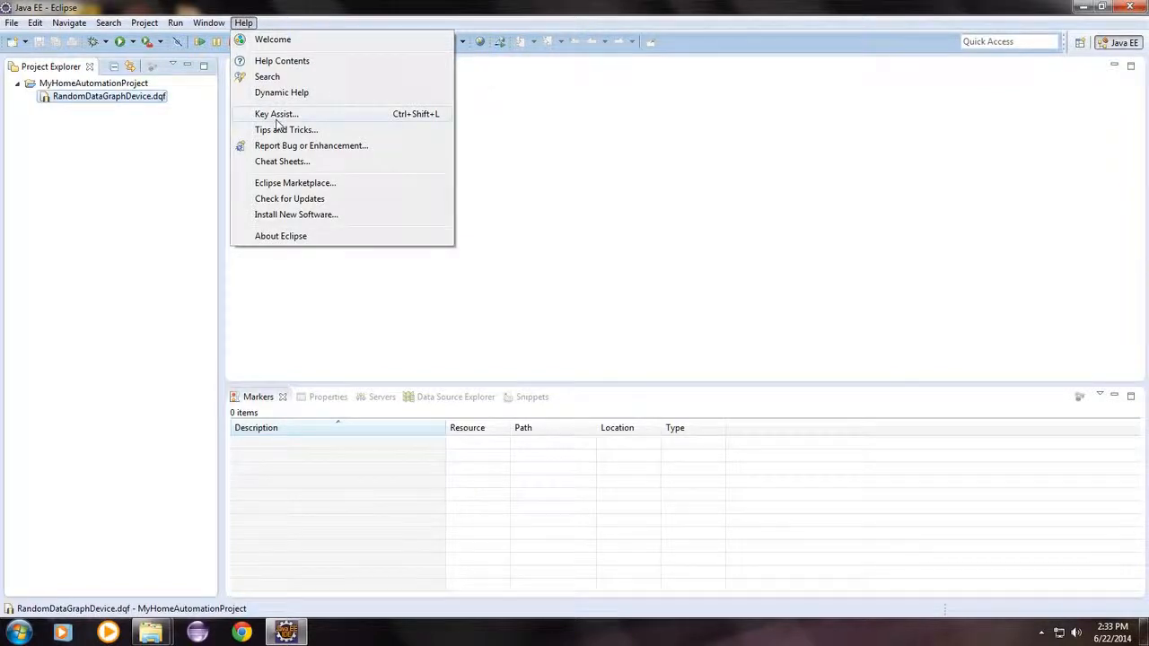
mouse_move(208, 22)
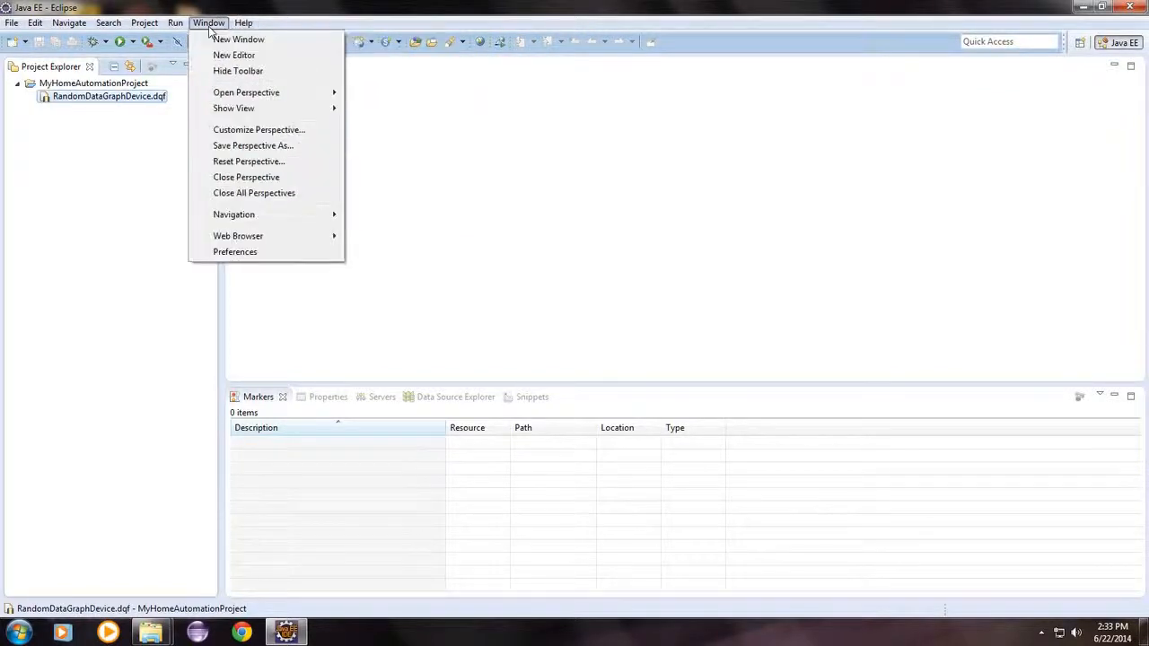
left_click(263, 255)
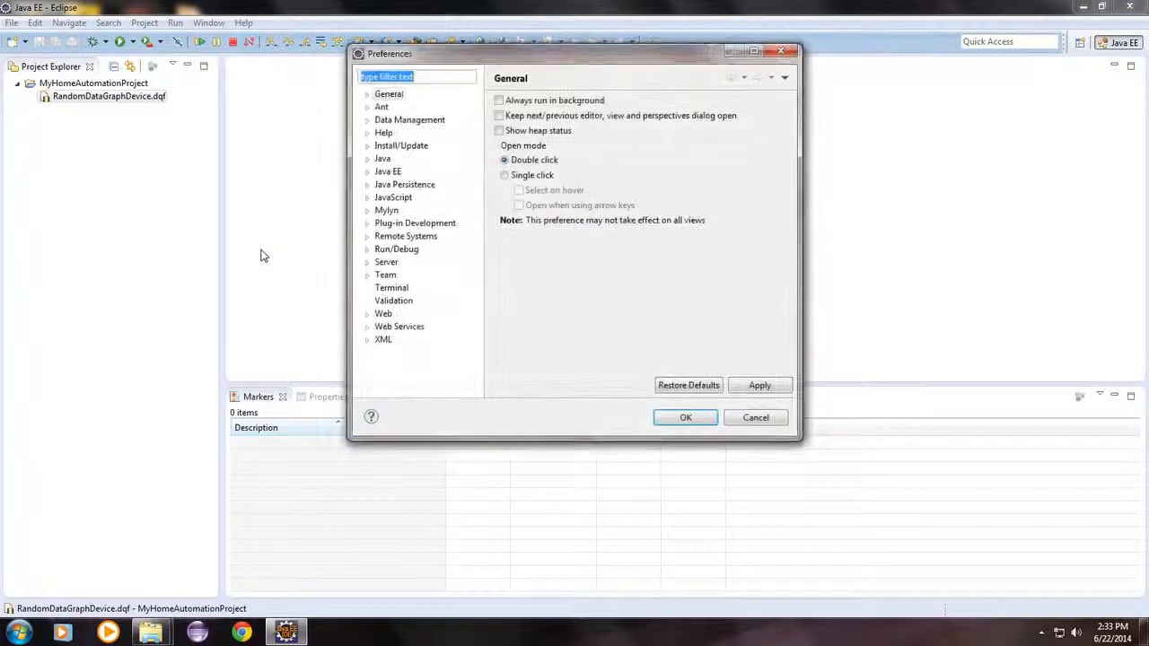
left_click(756, 418)
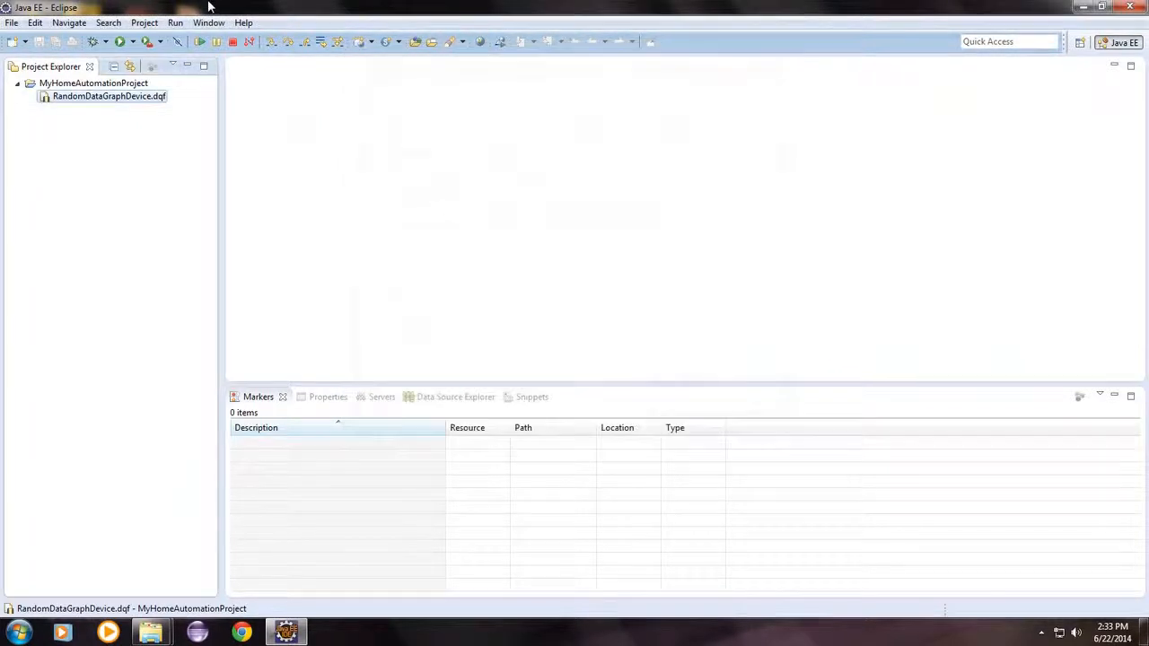
Find the Error Log view by filtering the available views for "error" and open it
left_click(208, 22)
mouse_move(272, 112)
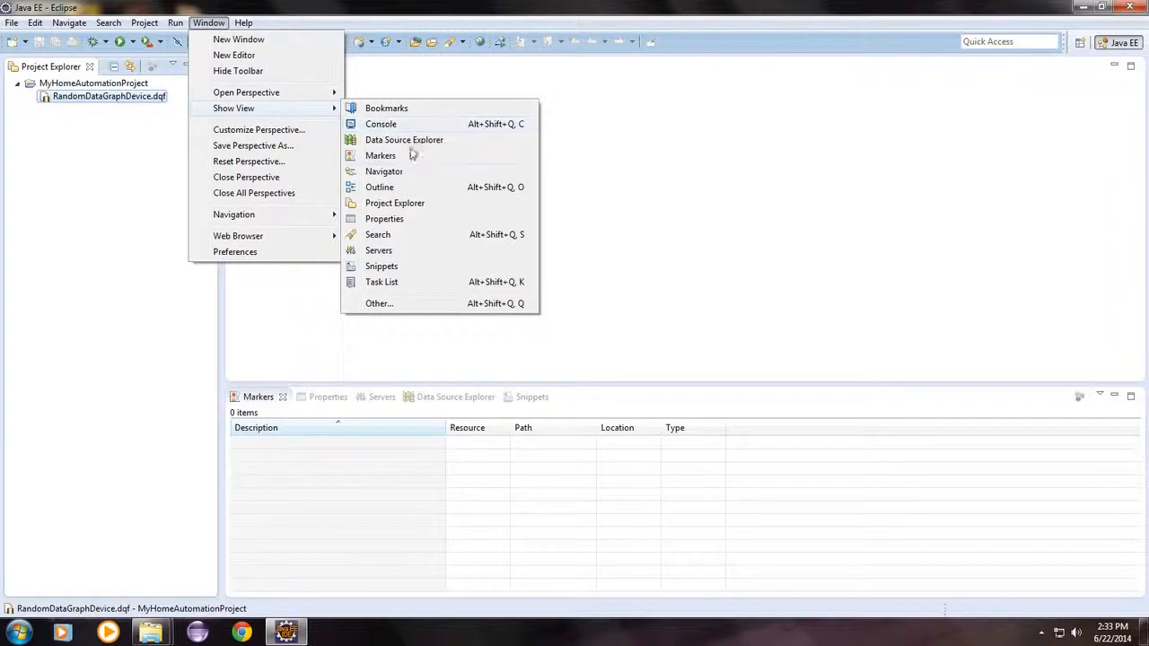
left_click(398, 304)
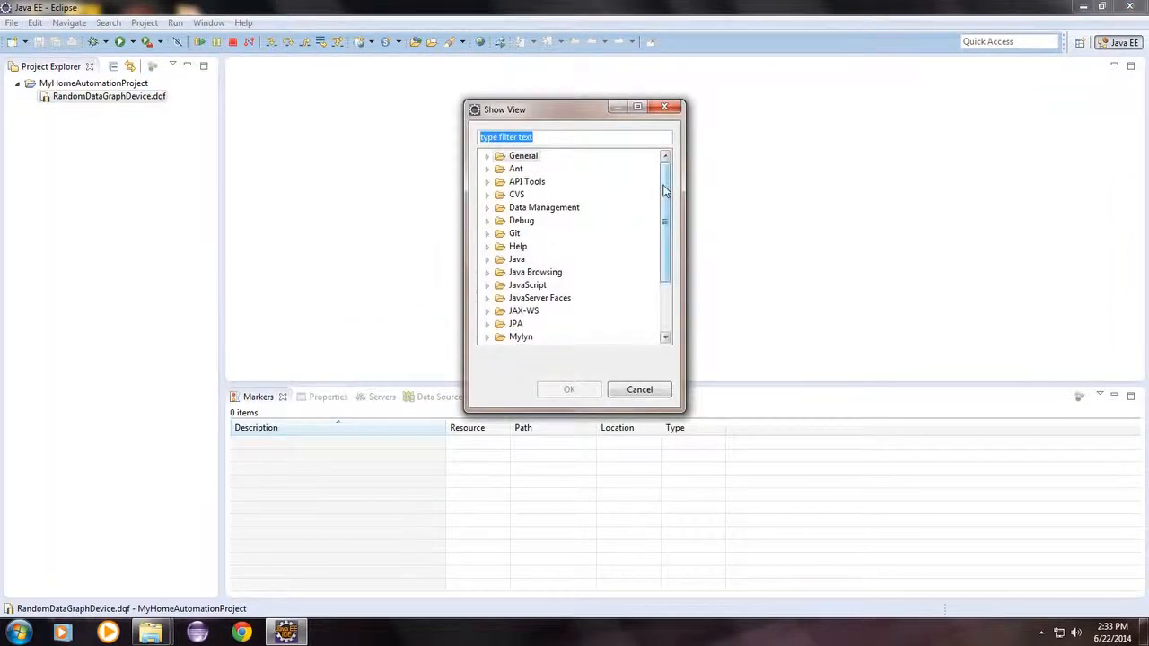
left_click_drag(664, 191, 666, 208)
left_click_drag(668, 227, 638, 154)
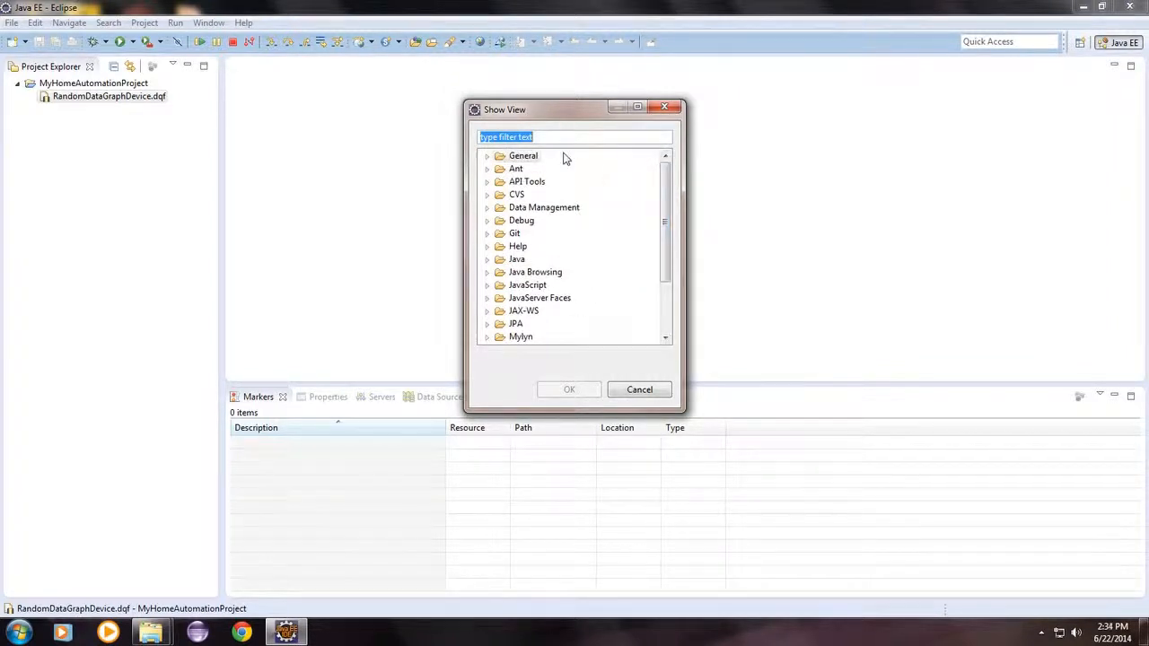
type("error")
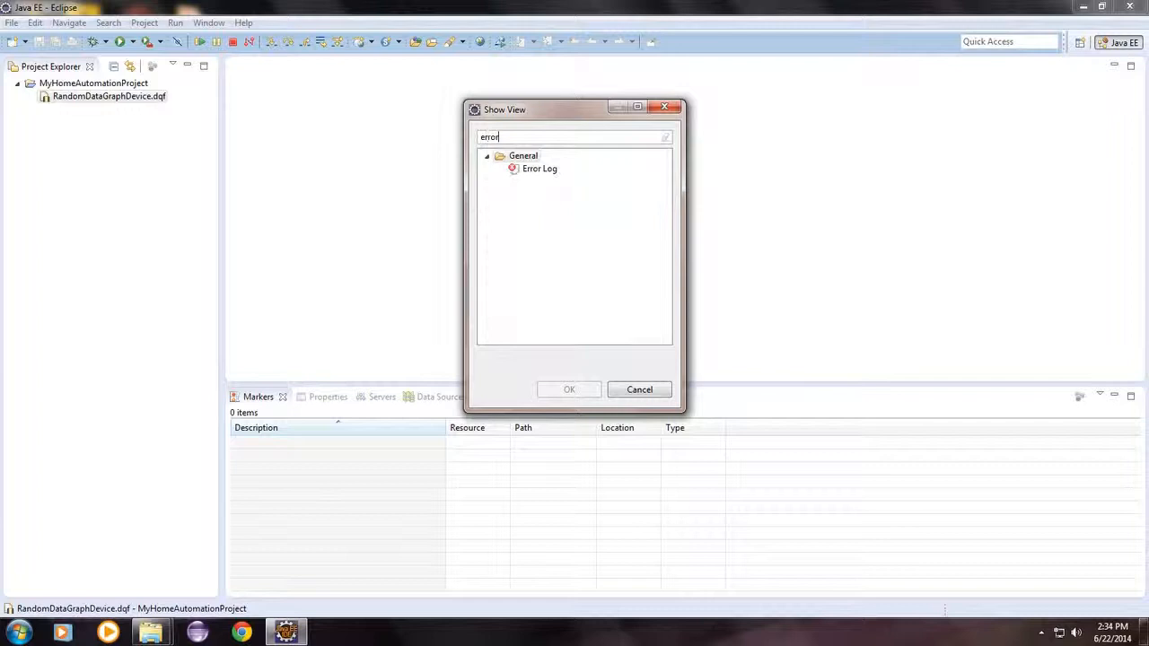
double_click(537, 170)
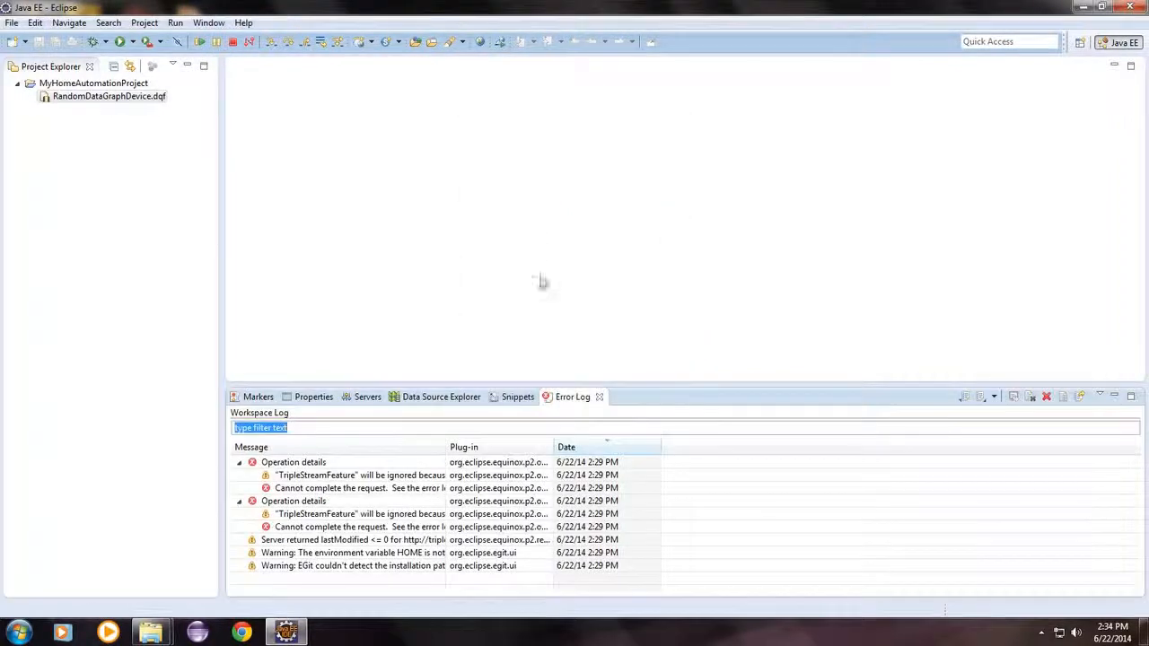
Widen the Error Log's Message column to read its entries, and permanently delete all logged events
left_click(339, 476)
left_click_drag(446, 447, 596, 447)
left_click(495, 515)
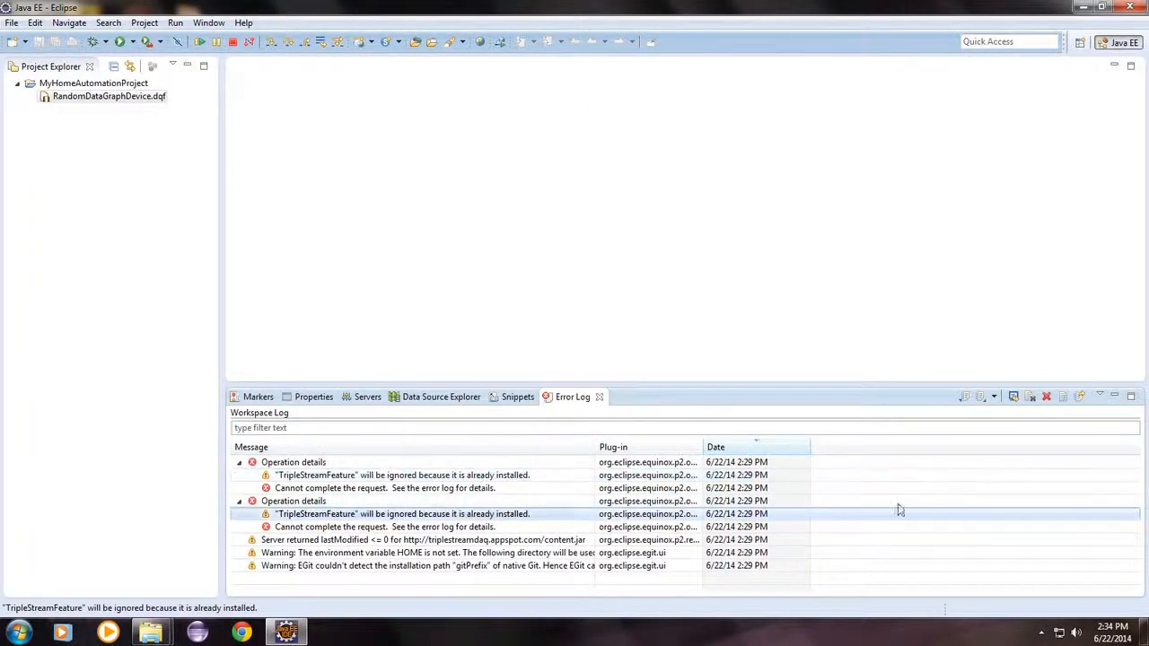
left_click(1046, 395)
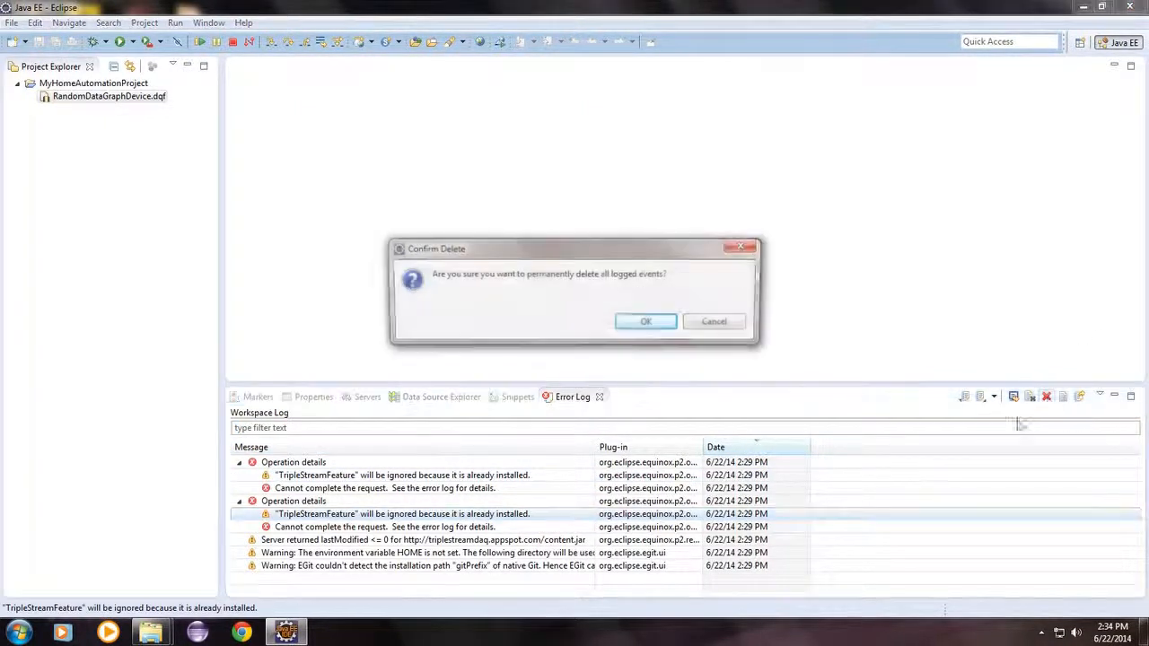
left_click(644, 327)
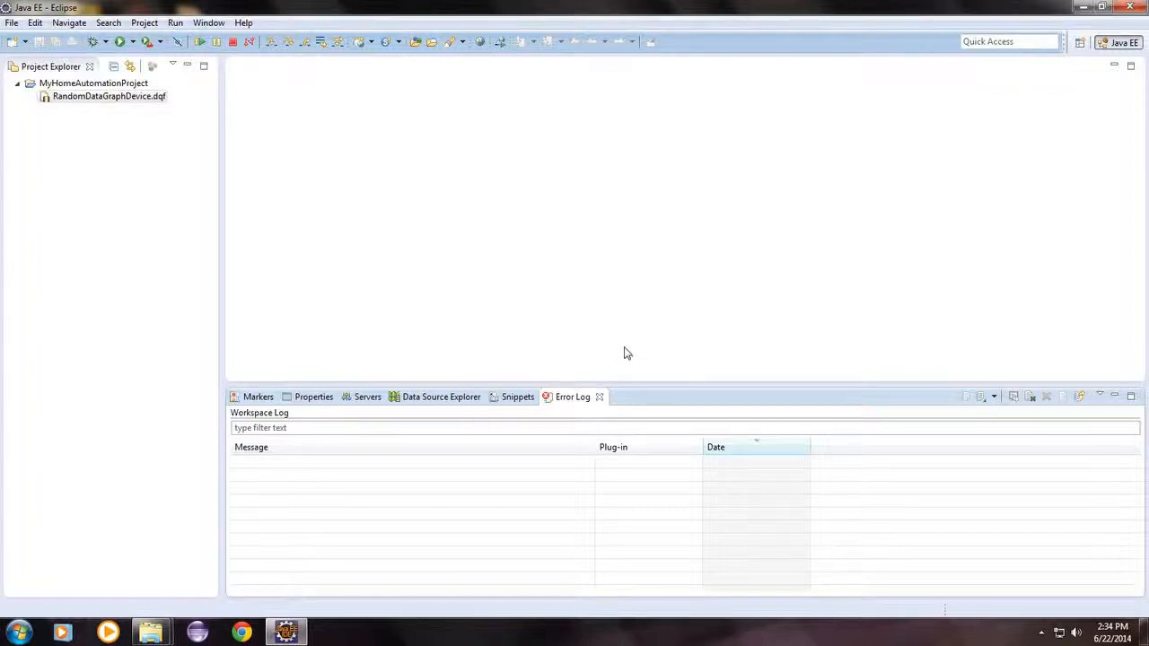
Try to terminate a running process, dismiss the information dialog, and close the Eclipse window
left_click(233, 41)
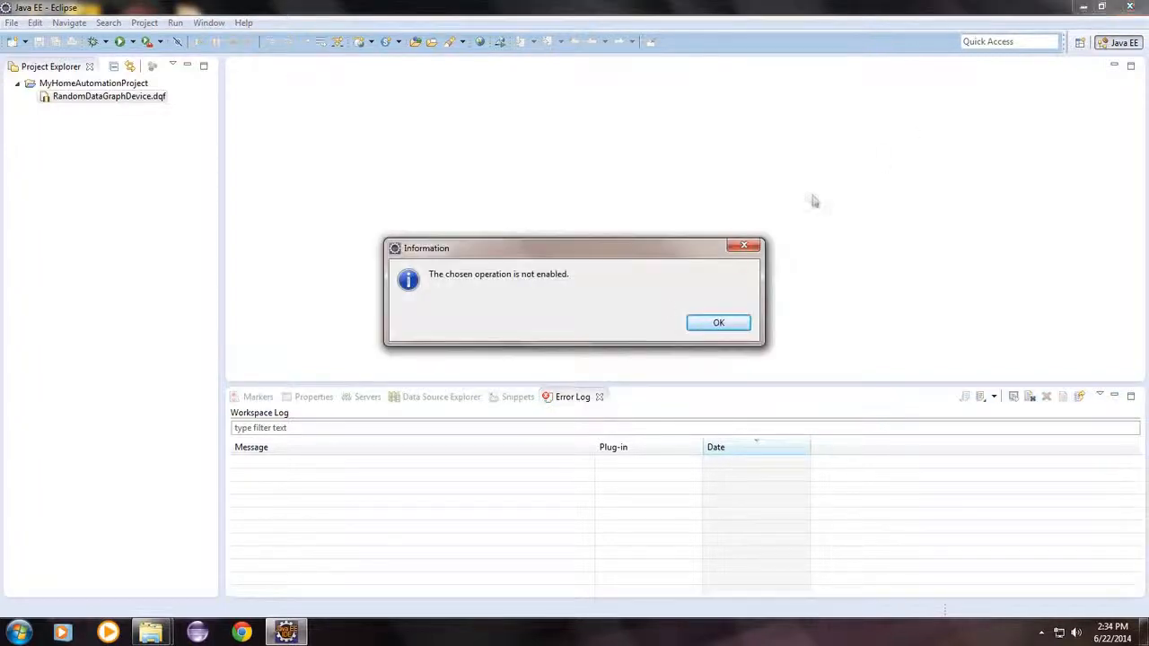
left_click(717, 324)
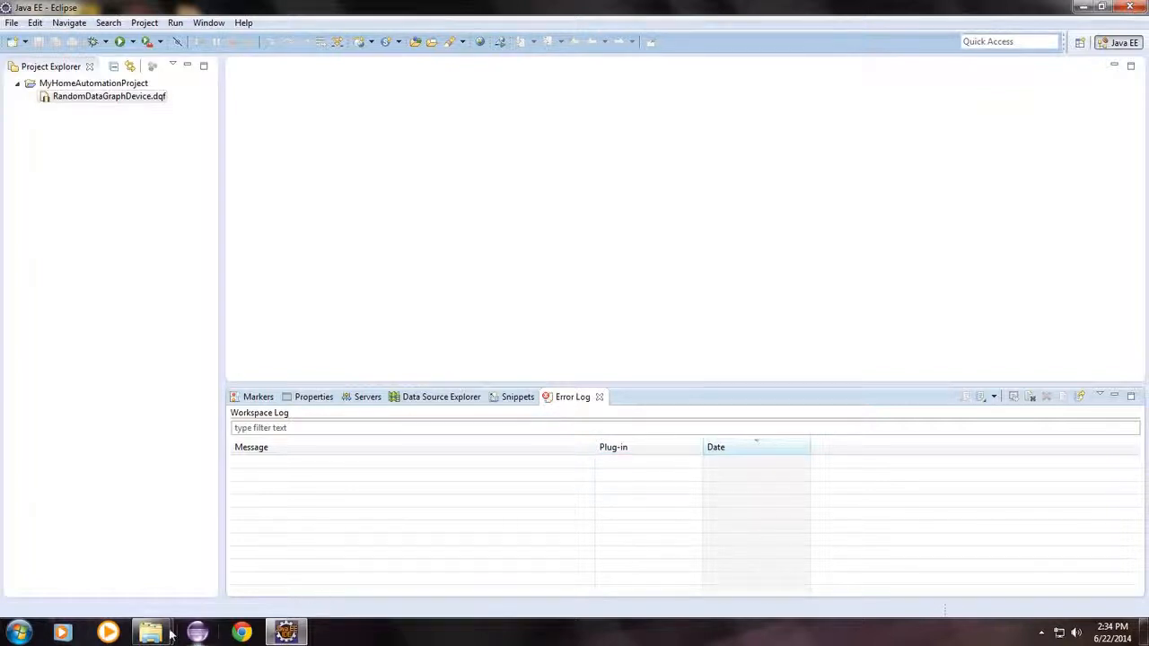
left_click(1128, 6)
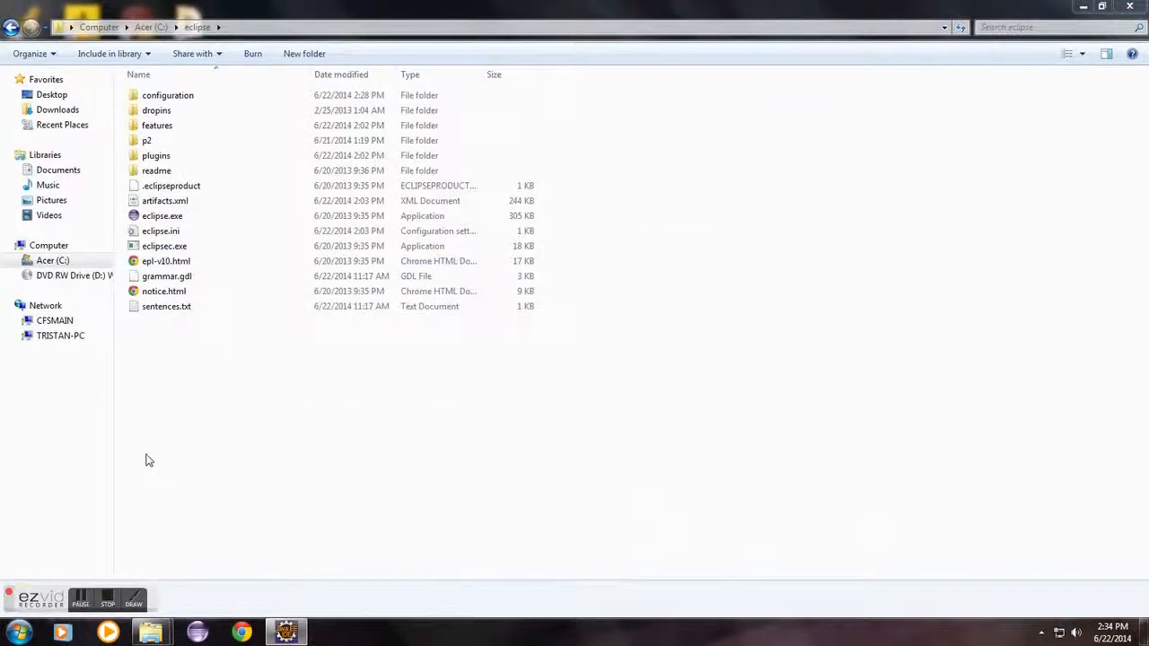